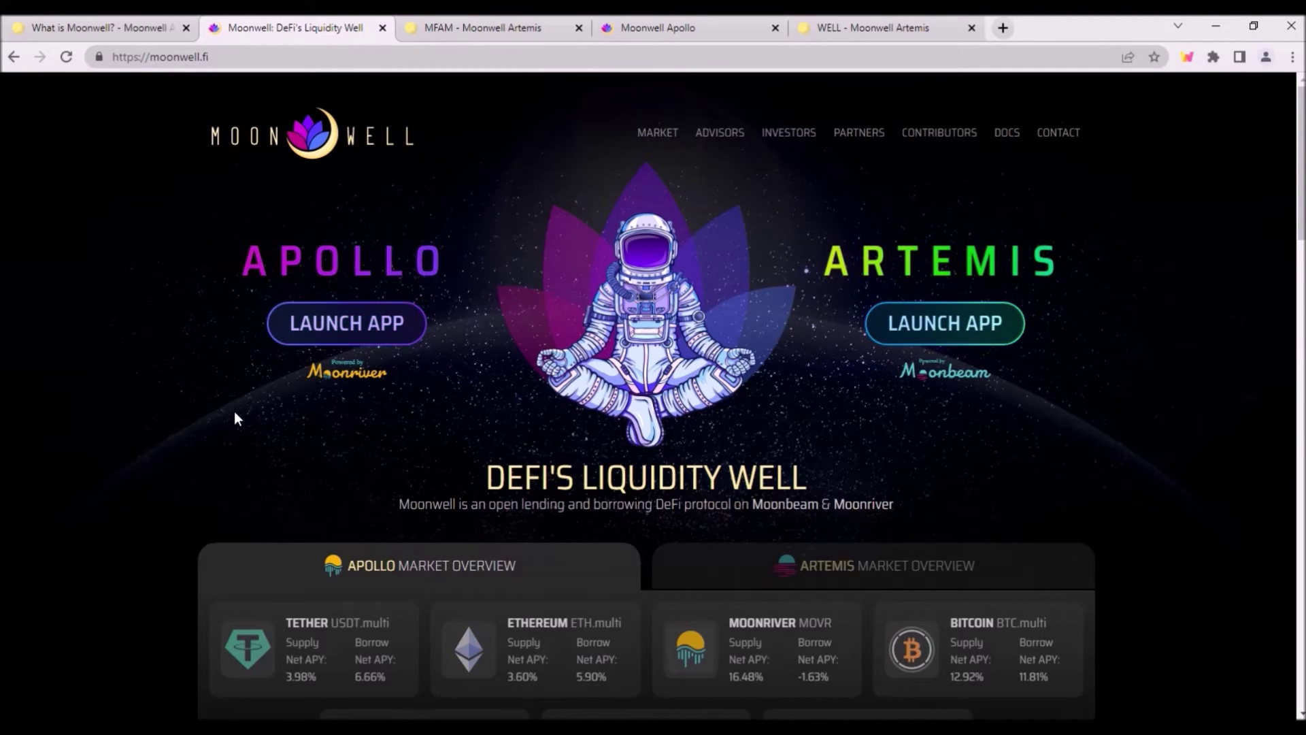
Step: Move through the MFAM and WELL documentation tabs on the way to the Artemis app
{"action": "left_click", "coordinate": [418, 31]}
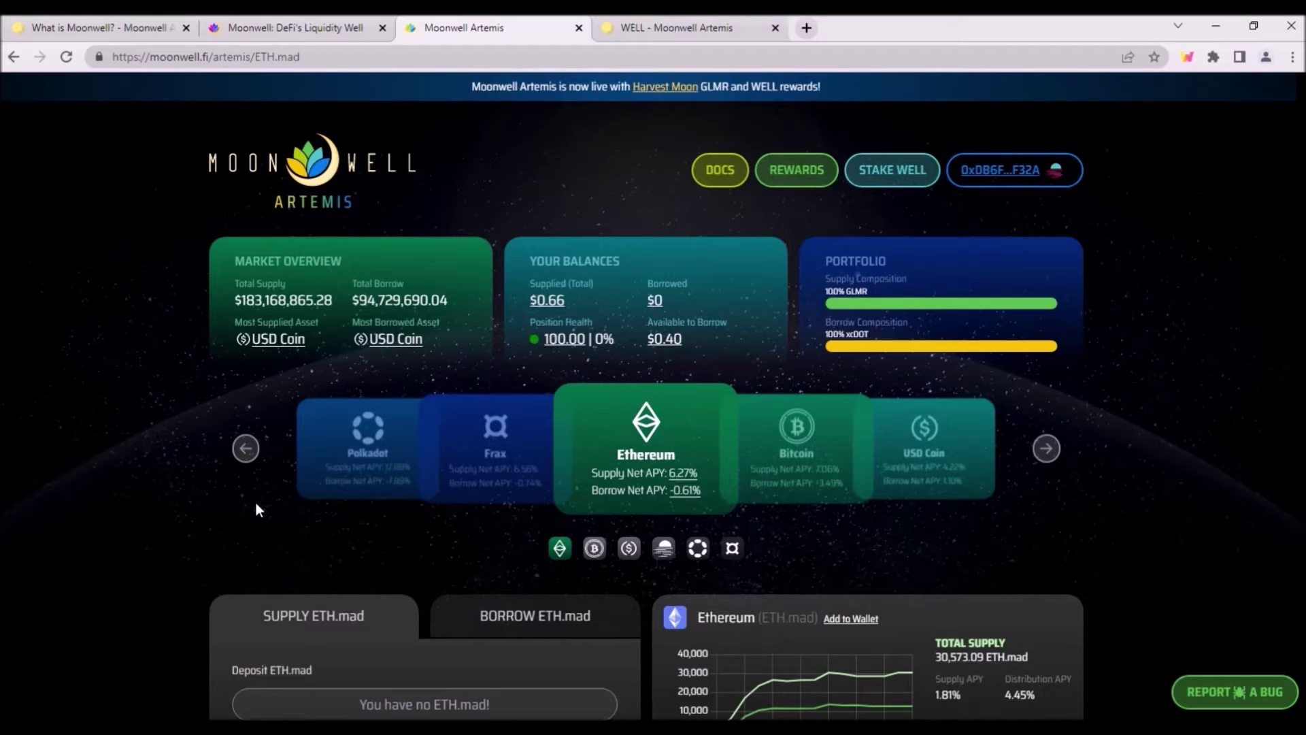
{"action": "key", "text": "ctrl+Tab"}
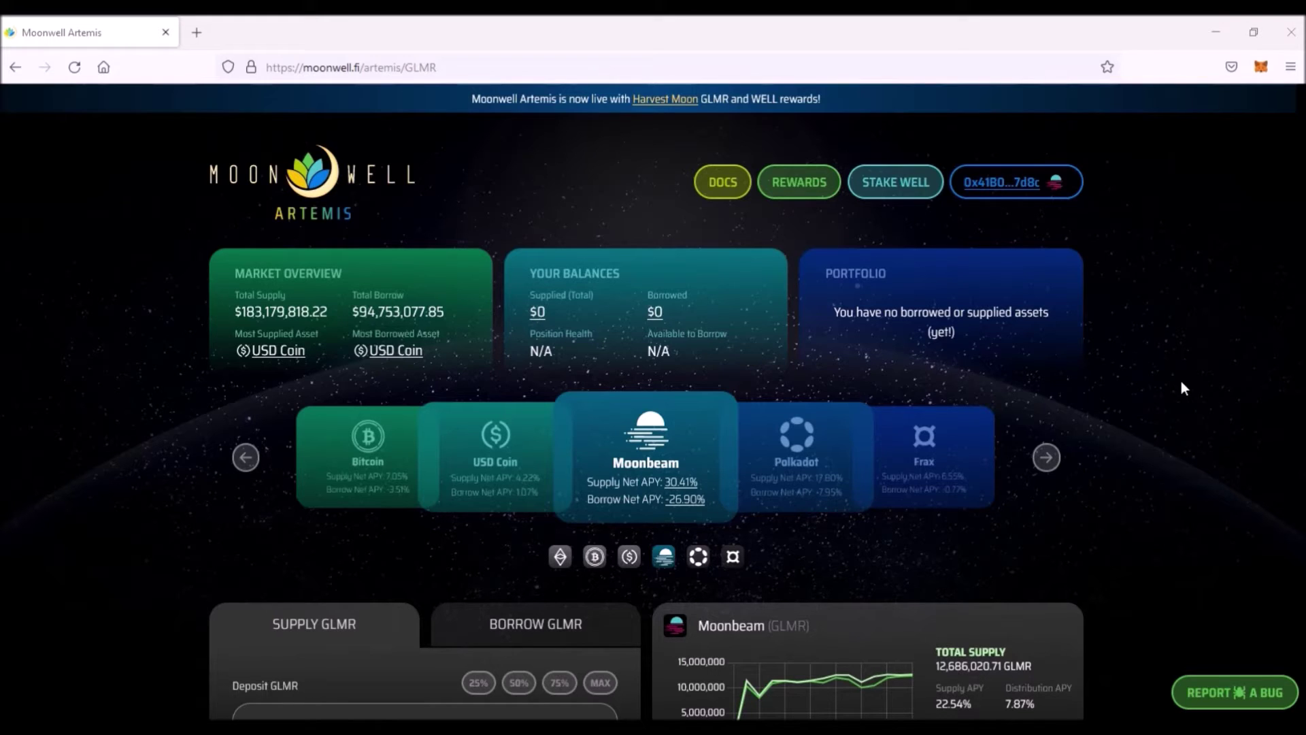
Step: Step the market carousel back from GLMR through USDC, BTC, ETH and FRAX to DOT
{"action": "left_click", "coordinate": [245, 457]}
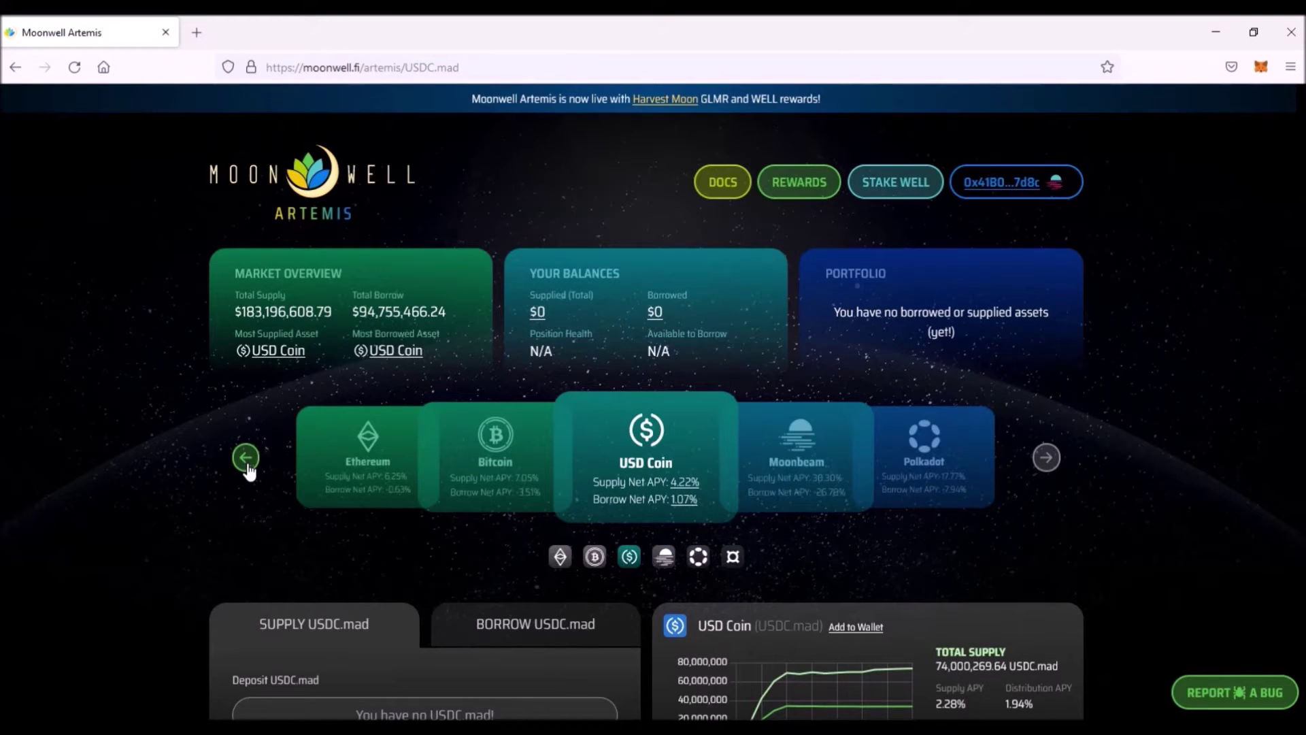
{"action": "left_click", "coordinate": [247, 465]}
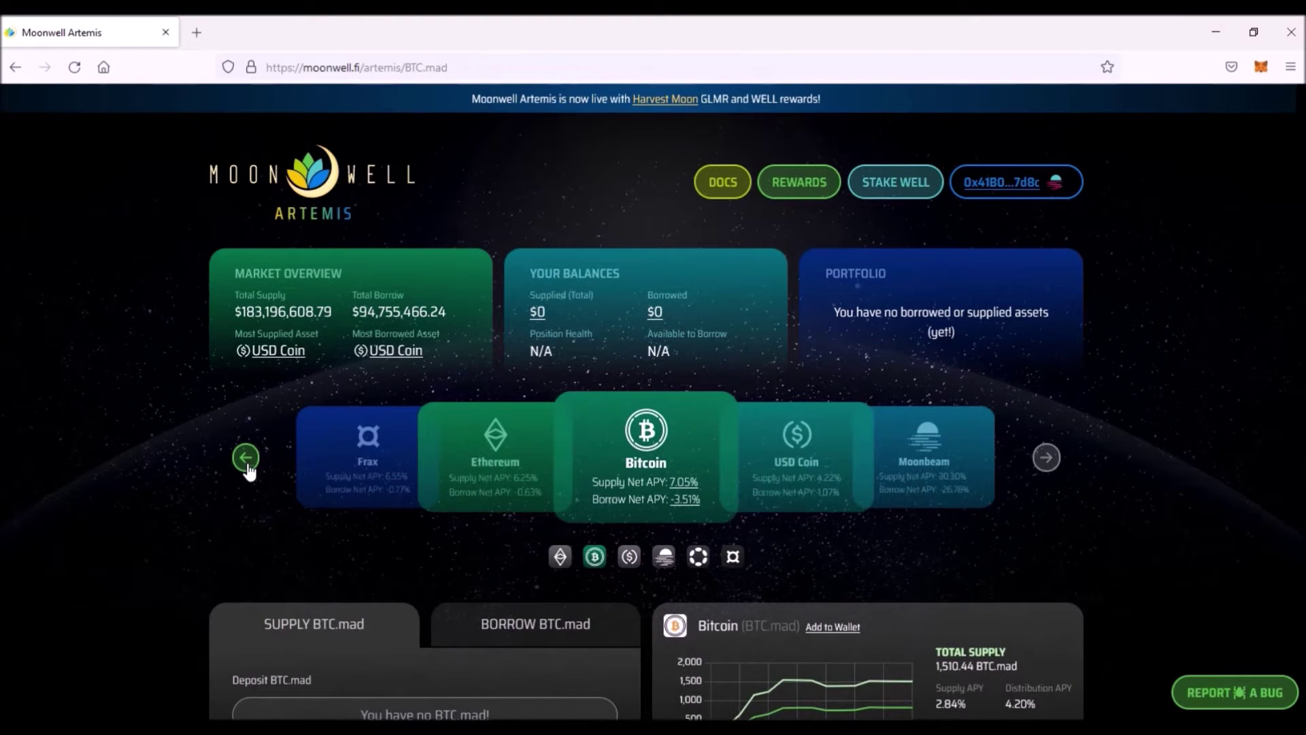
{"action": "left_click", "coordinate": [248, 466]}
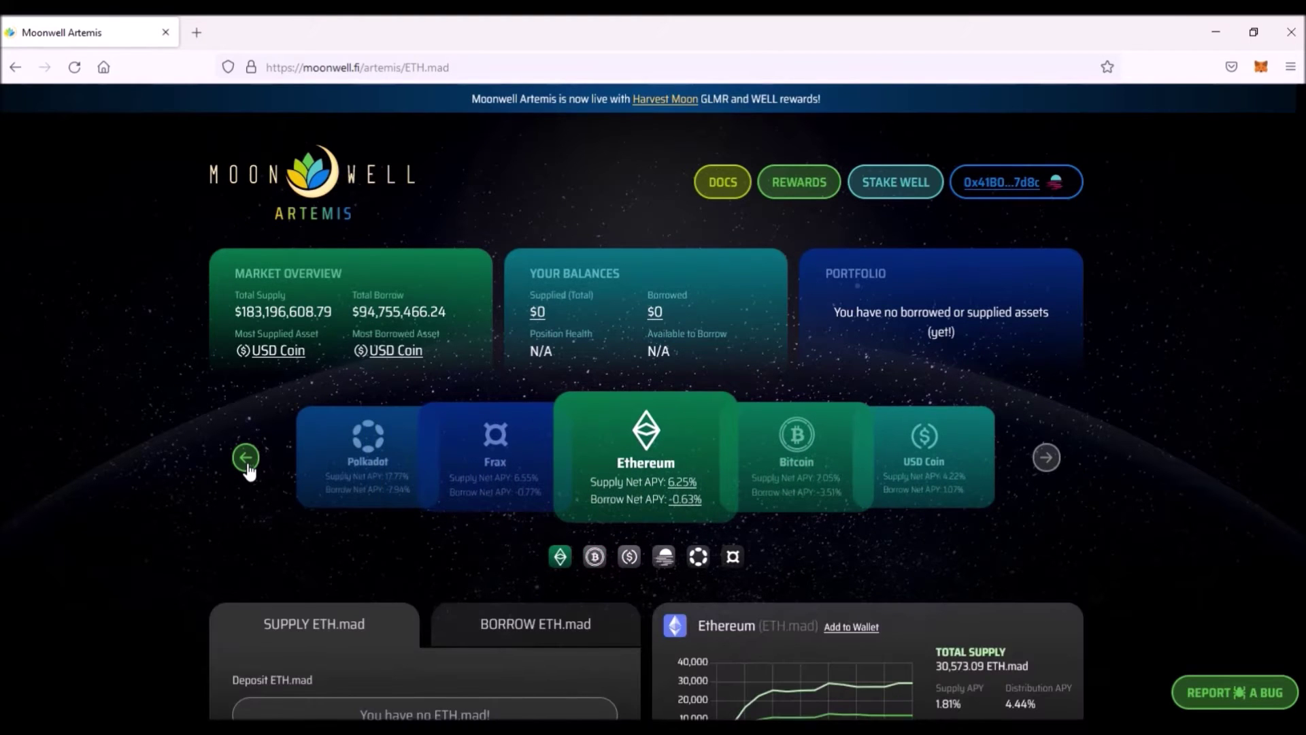
{"action": "left_click", "coordinate": [248, 465]}
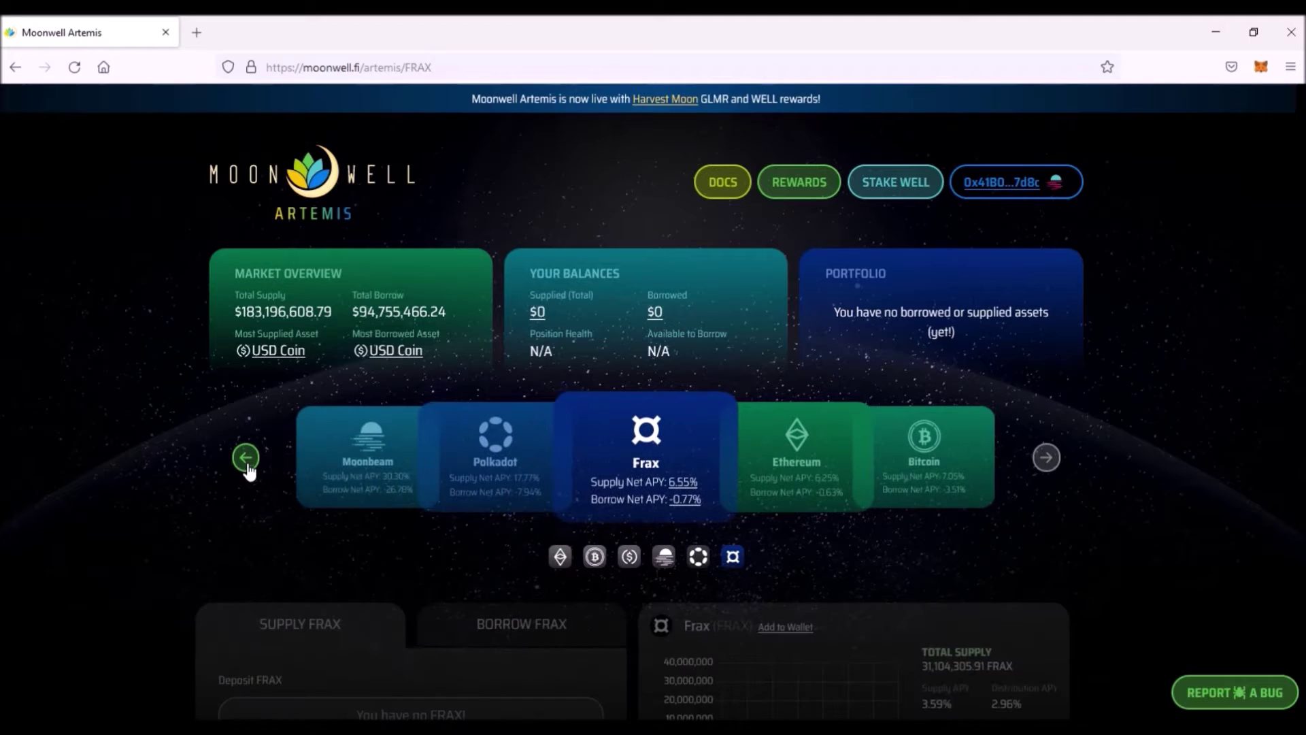
{"action": "left_click", "coordinate": [248, 465]}
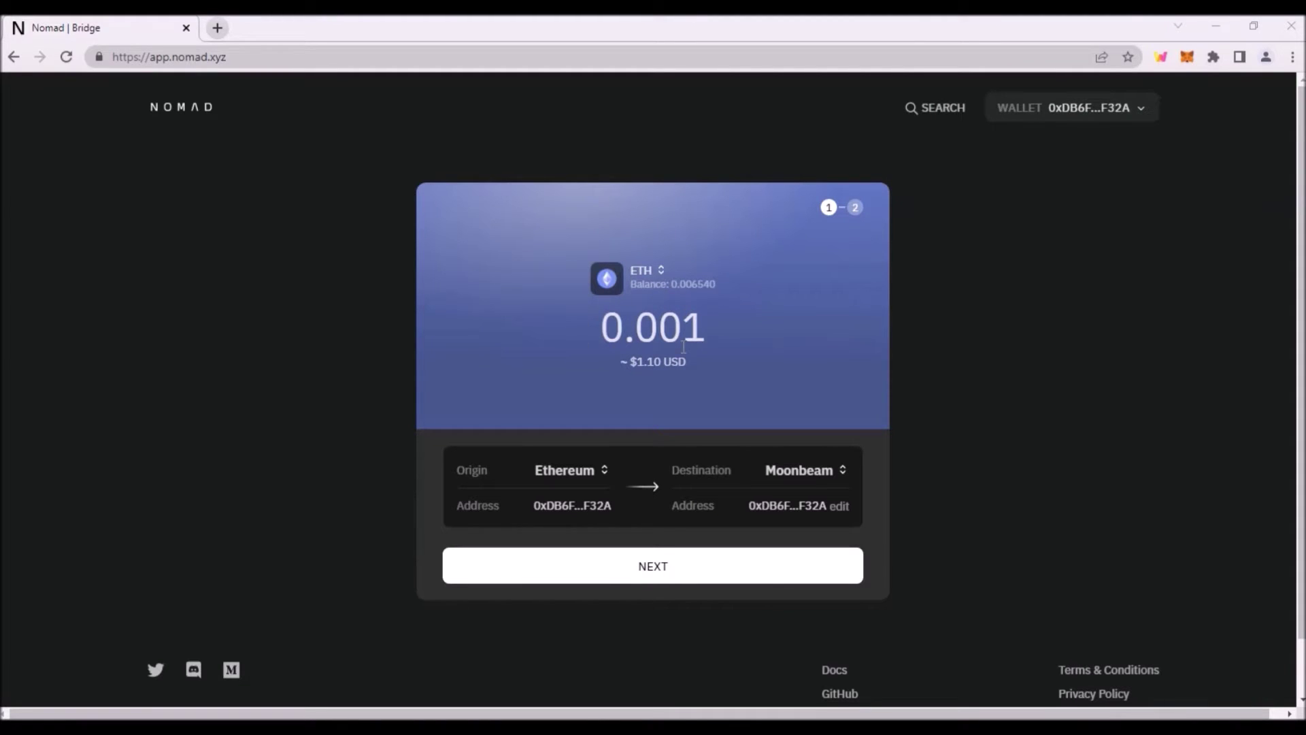
Step: Advance the 0.001 ETH Ethereum-to-Moonbeam bridge transfer to Review & Bridge
{"action": "left_click", "coordinate": [588, 578]}
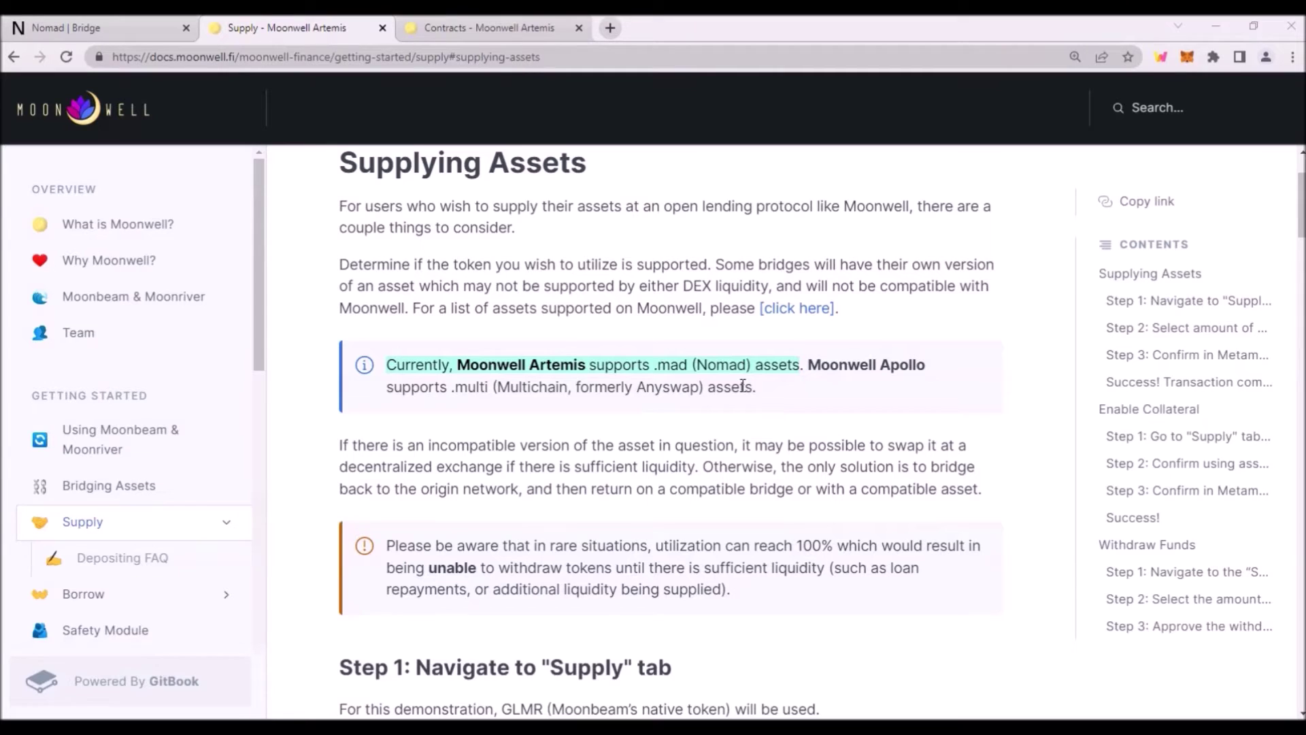
Step: View the Artemis Contracts docs table, then return to the Artemis GLMR market page
{"action": "key", "text": "ctrl+Tab"}
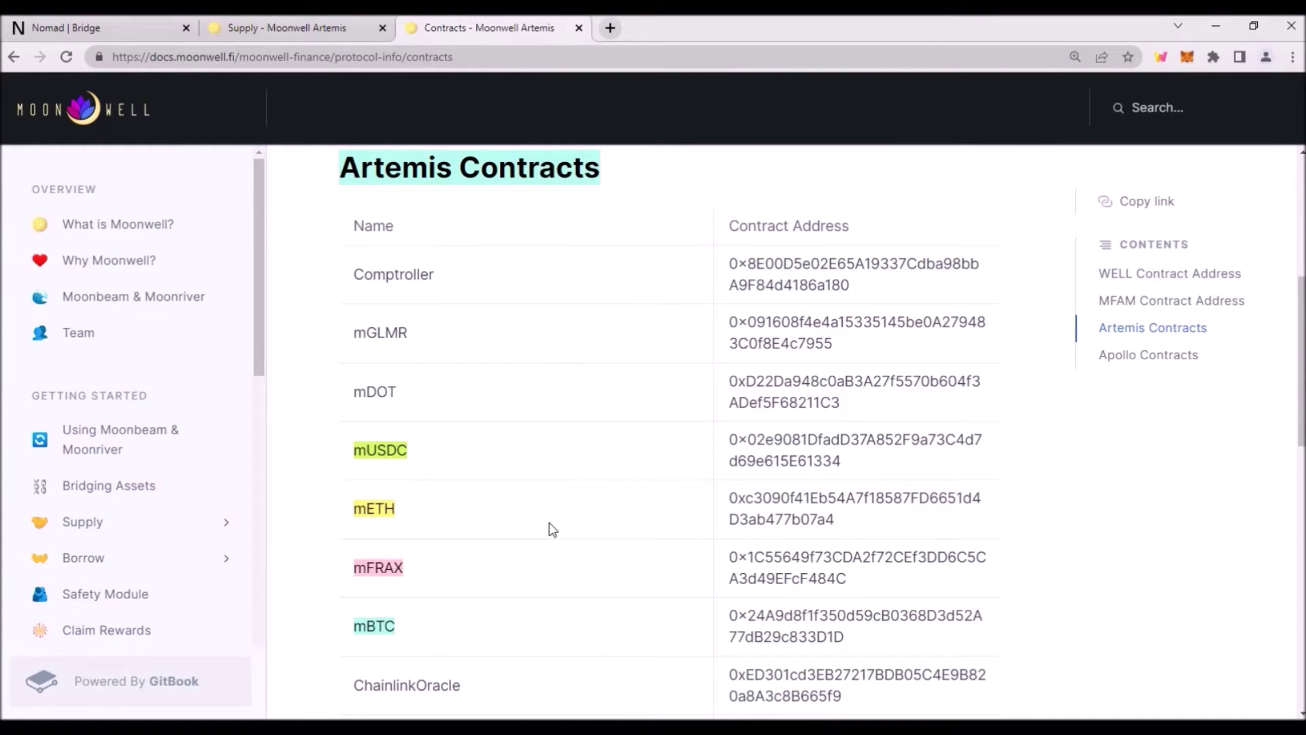
{"action": "key", "text": "alt+Tab"}
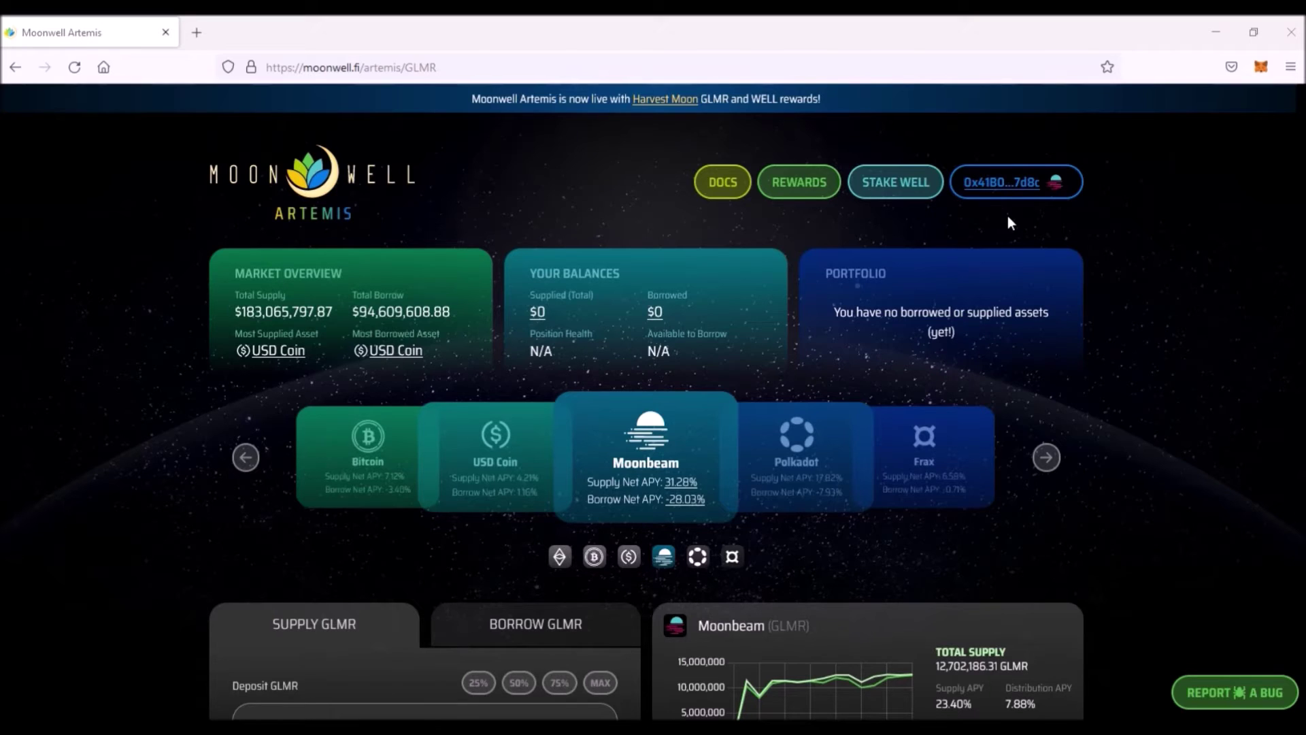
{"action": "left_click", "coordinate": [245, 458]}
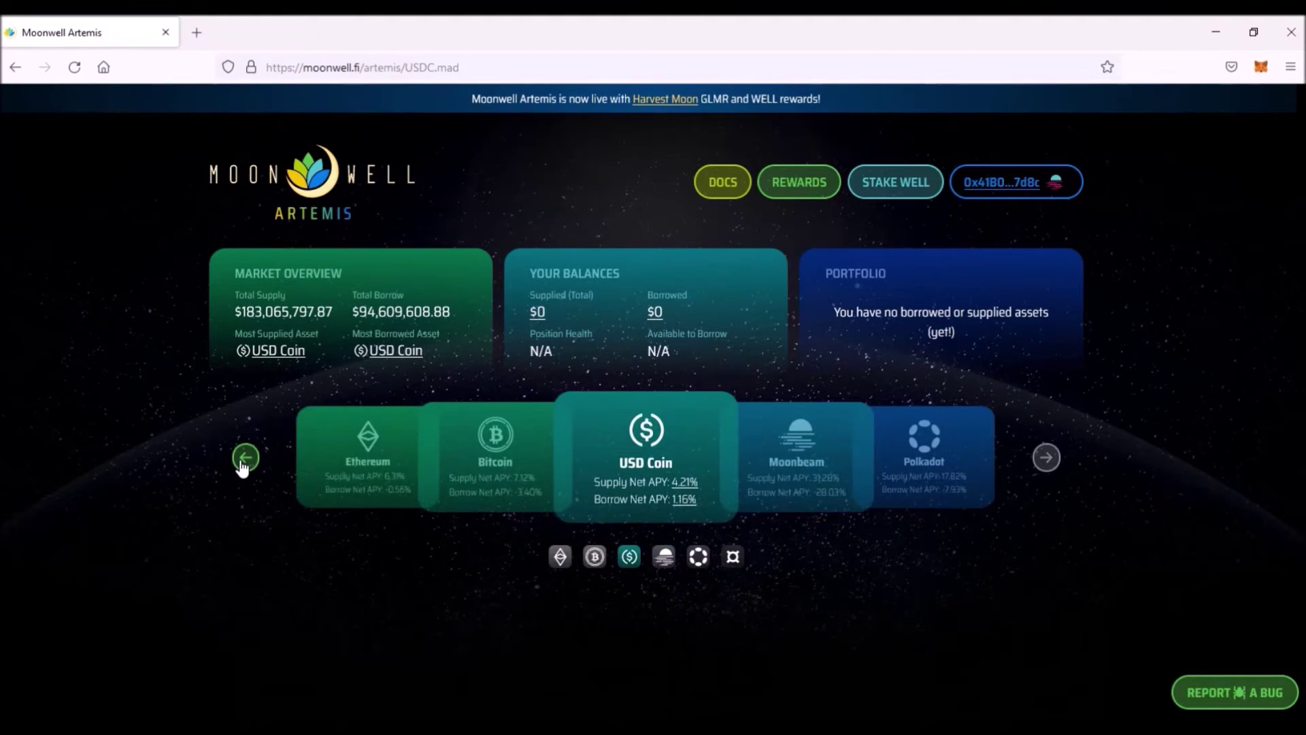
{"action": "left_click", "coordinate": [245, 459]}
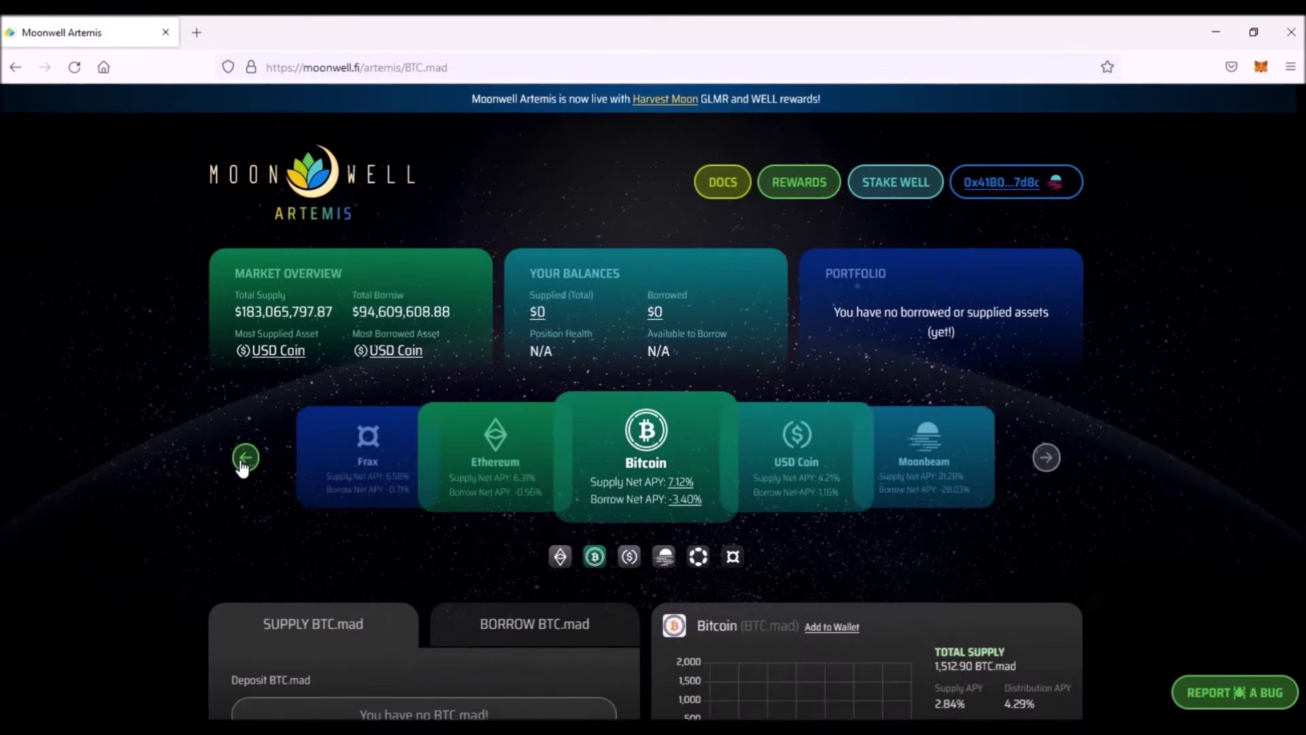
{"action": "left_click", "coordinate": [245, 458]}
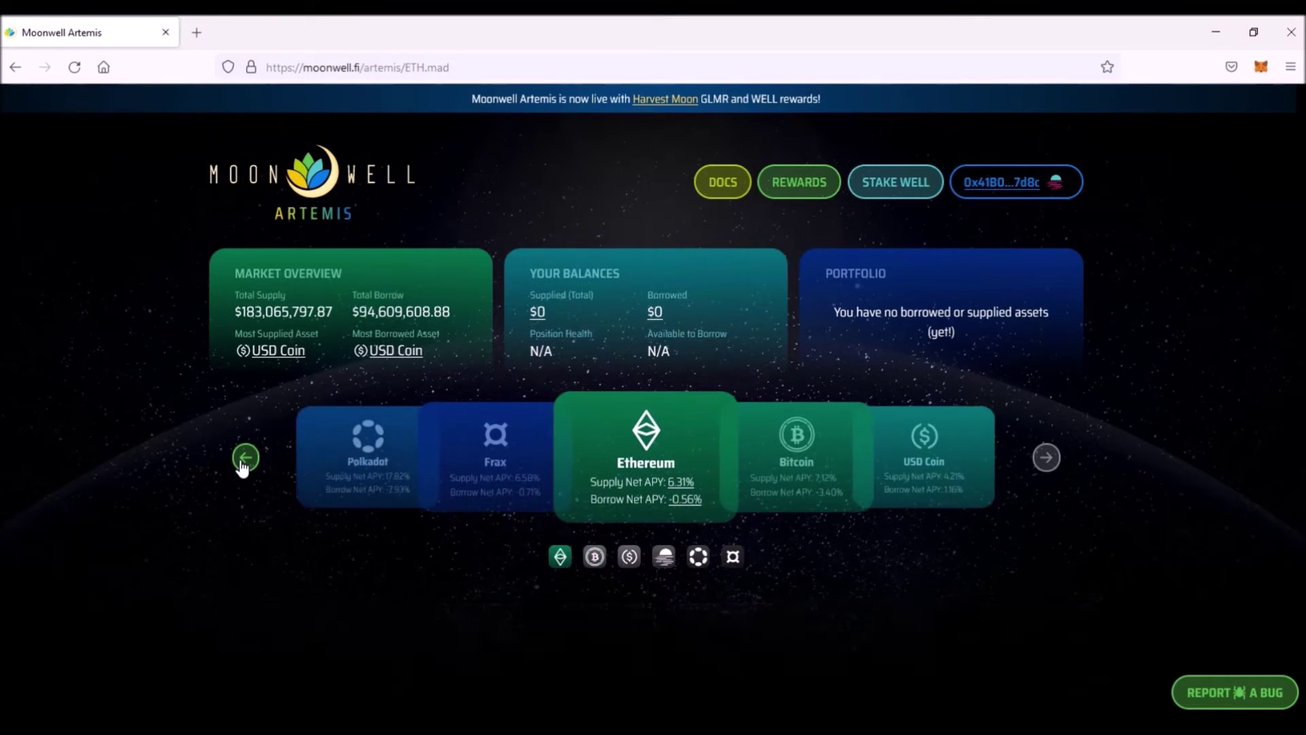
{"action": "left_click", "coordinate": [244, 459]}
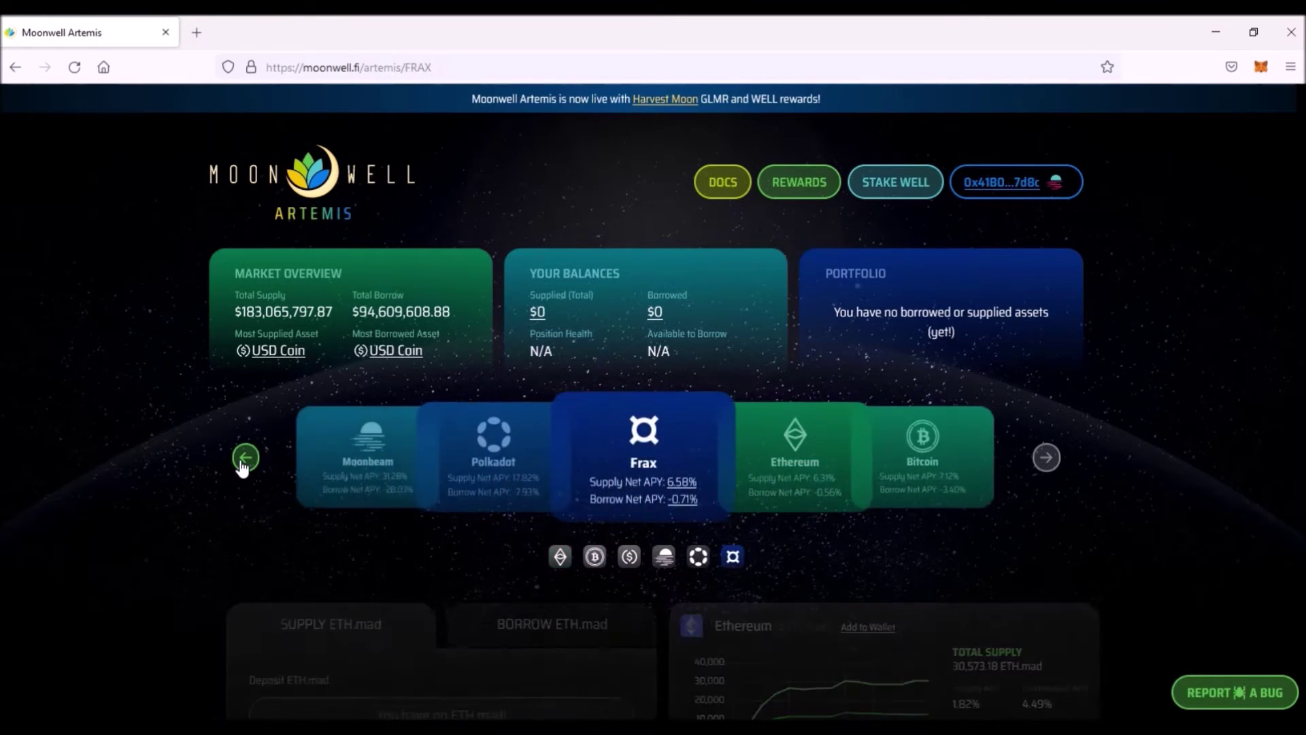
{"action": "left_click", "coordinate": [245, 459]}
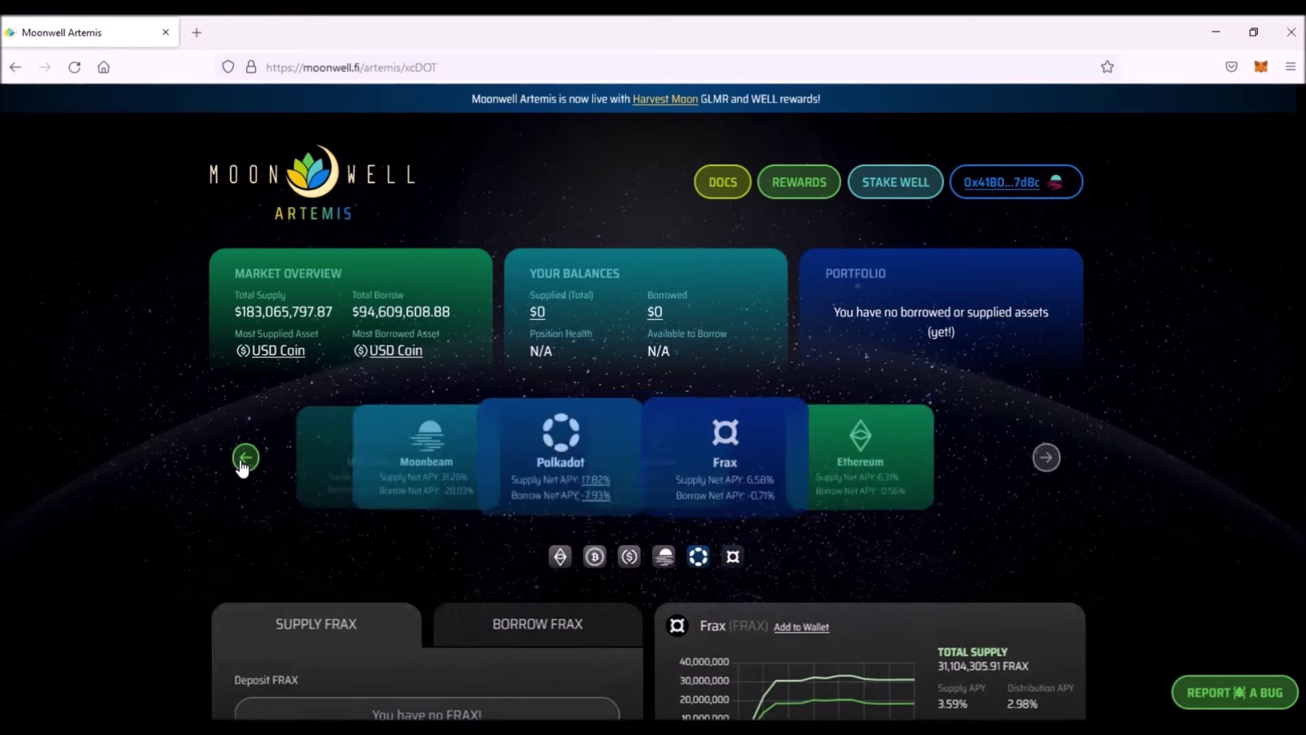
{"action": "left_click", "coordinate": [245, 459]}
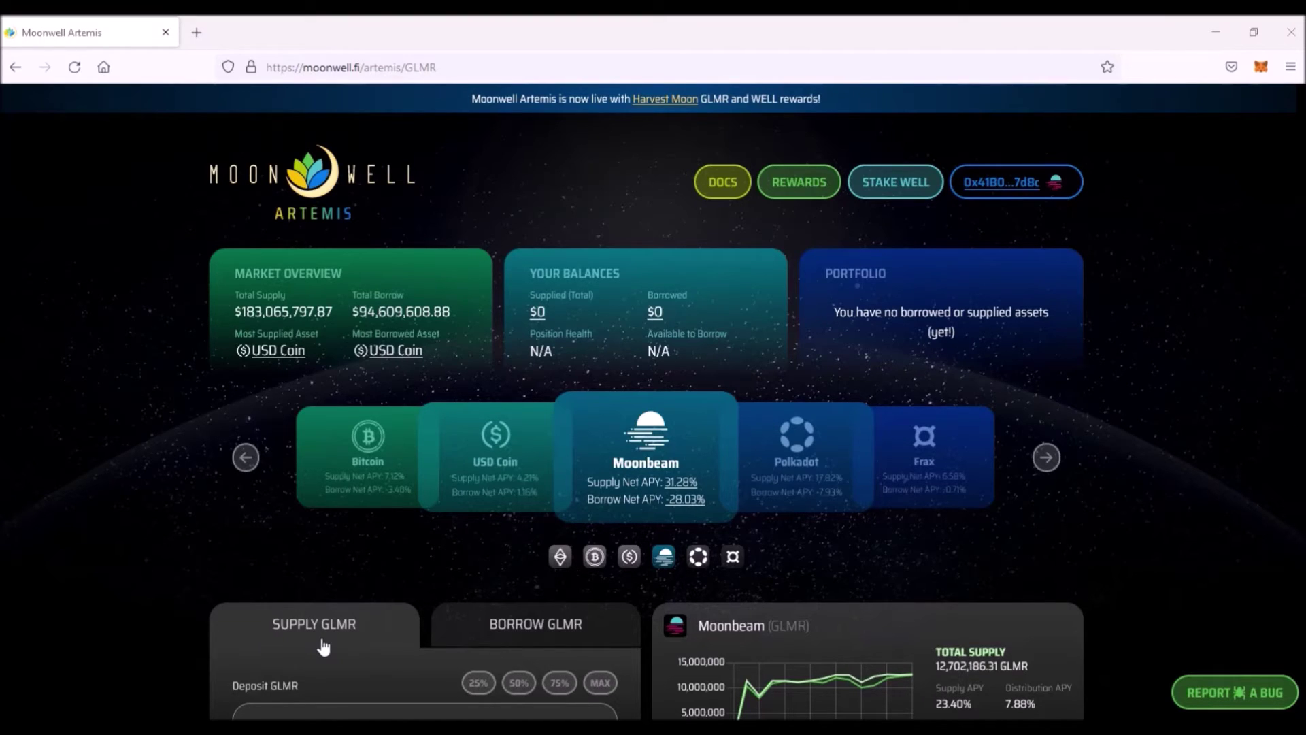
{"action": "left_click", "coordinate": [491, 630]}
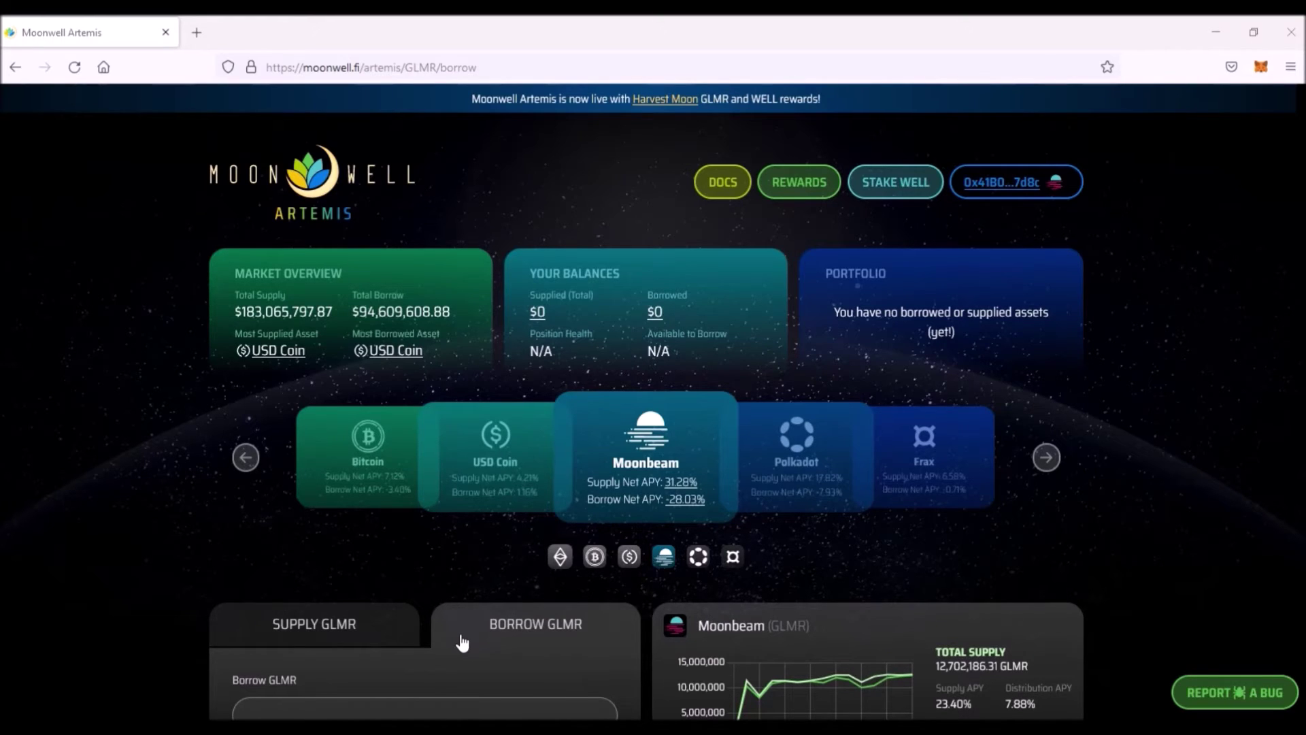
{"action": "left_click", "coordinate": [581, 494]}
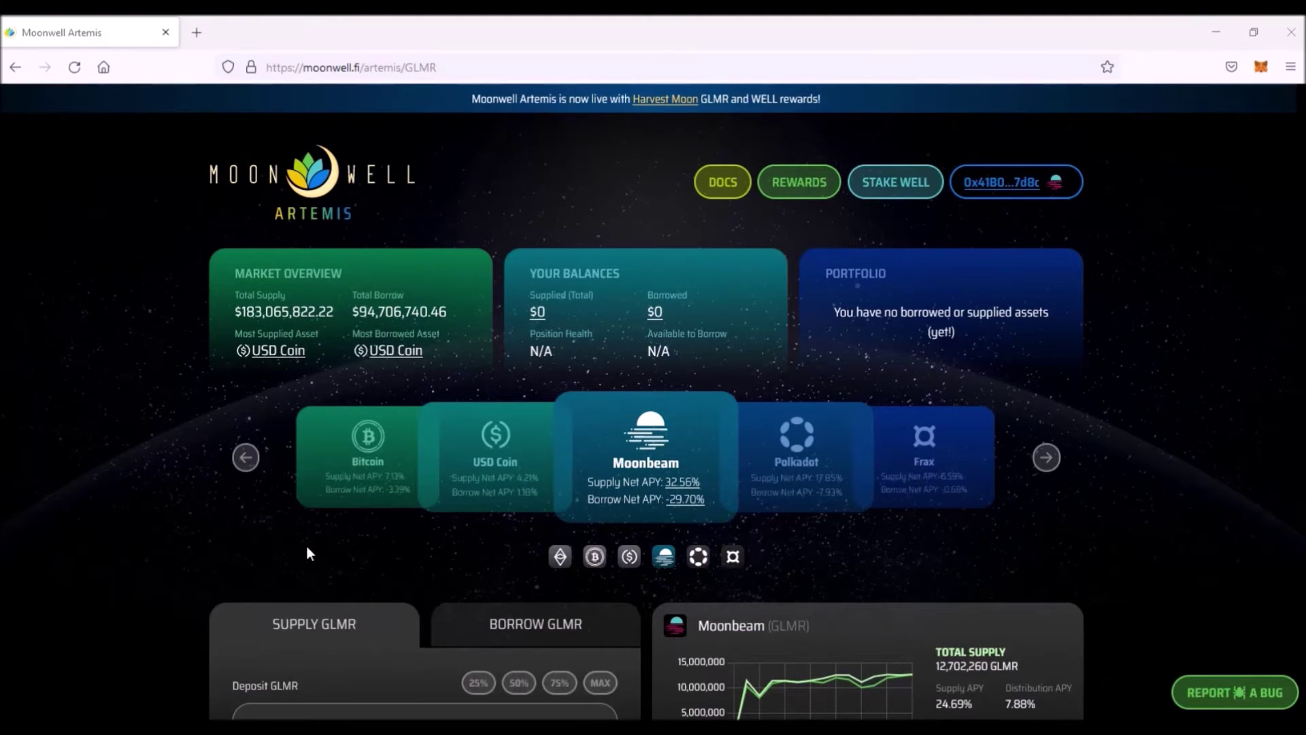
{"action": "scroll", "coordinate": [306, 547], "scroll_direction": "down", "scroll_amount": 3}
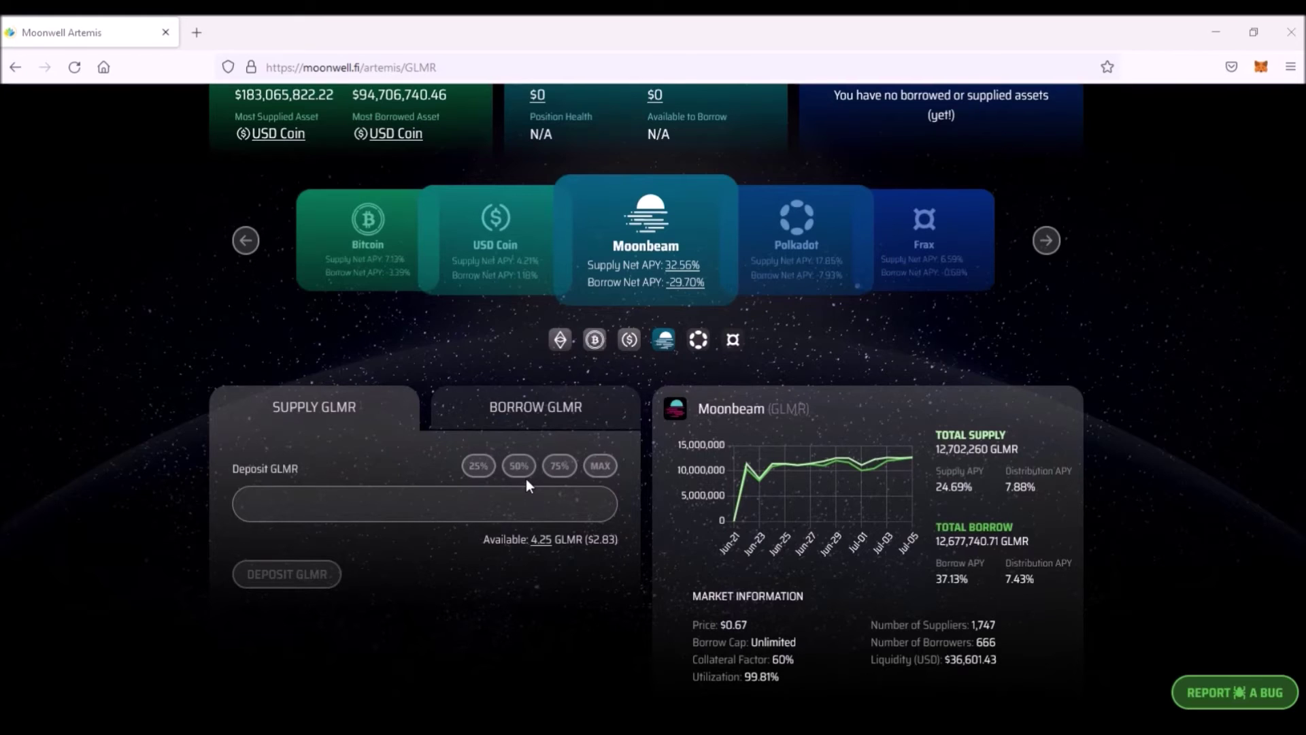
Step: Deposit 1 GLMR into the Moonbeam market and confirm it in the wallet
{"action": "left_click", "coordinate": [593, 467]}
{"action": "left_click", "coordinate": [329, 519]}
{"action": "type", "text": "1"}
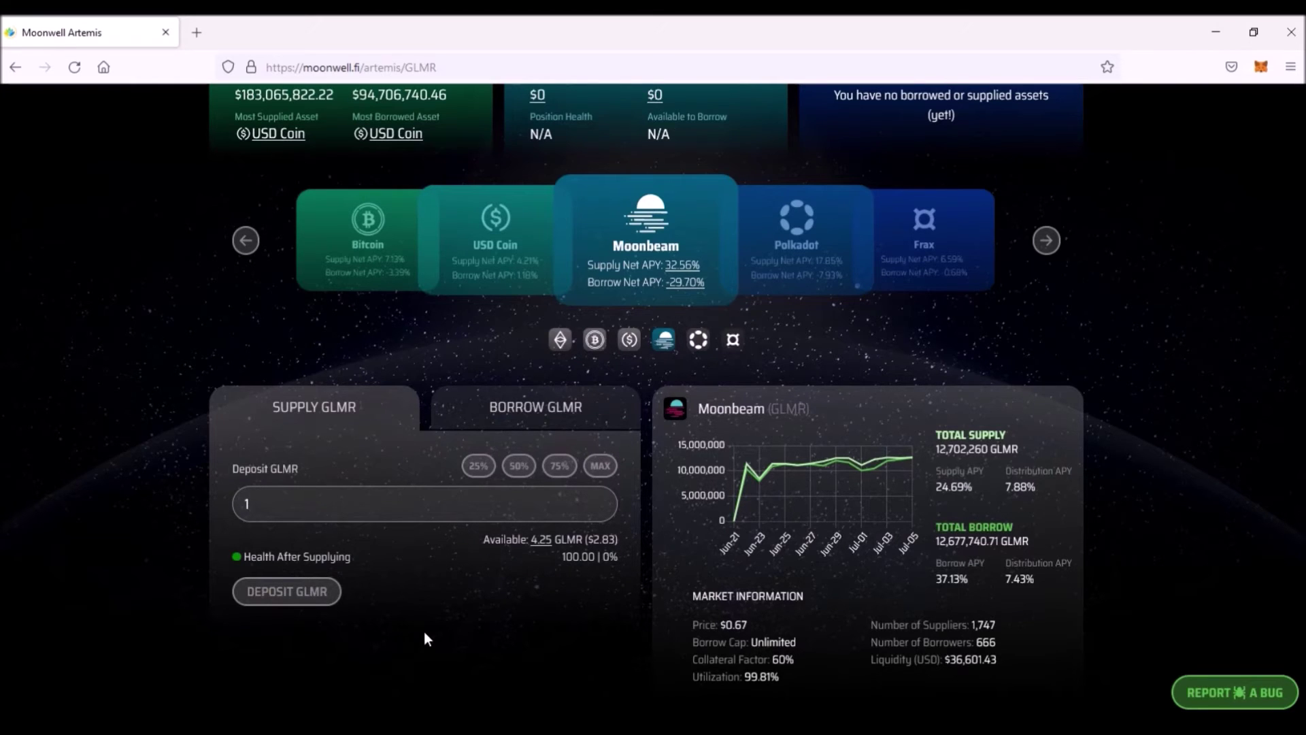
{"action": "left_click", "coordinate": [306, 594]}
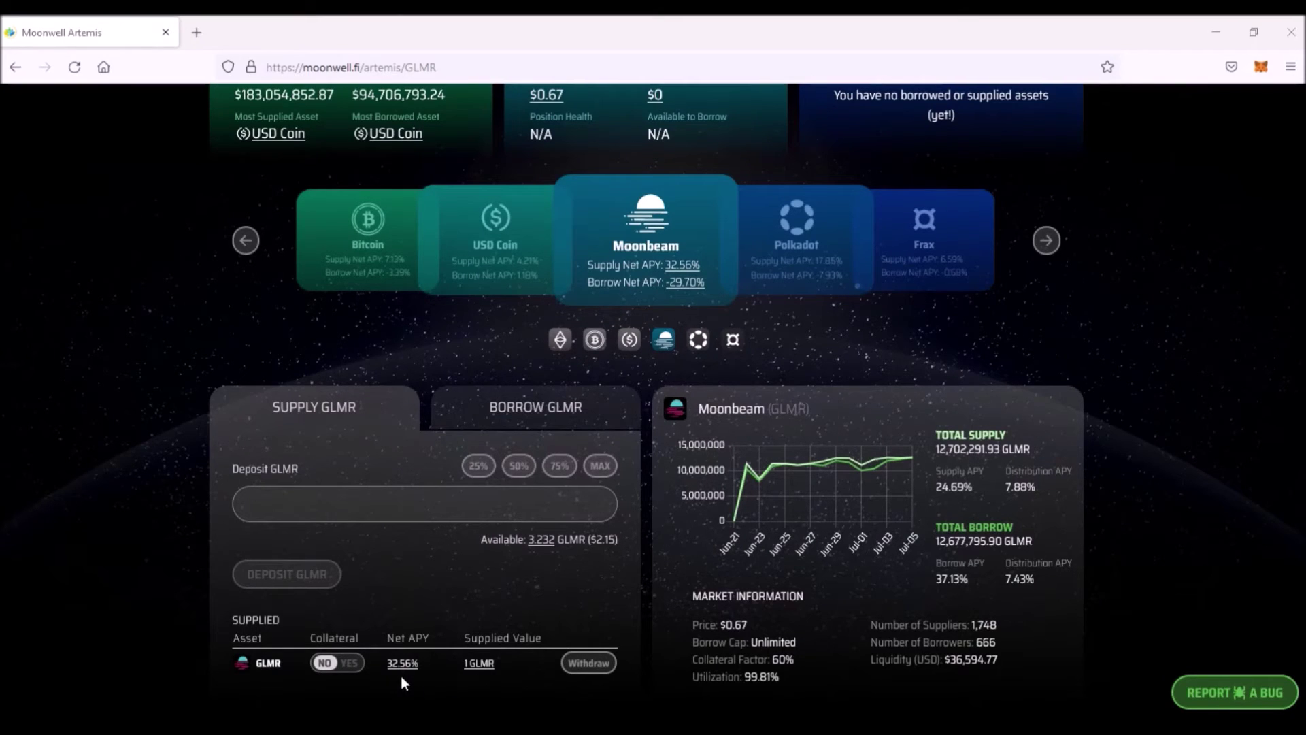
Step: Inspect the 32.56% net APY breakdown of the supplied 1 GLMR position
{"action": "mouse_move", "coordinate": [405, 663]}
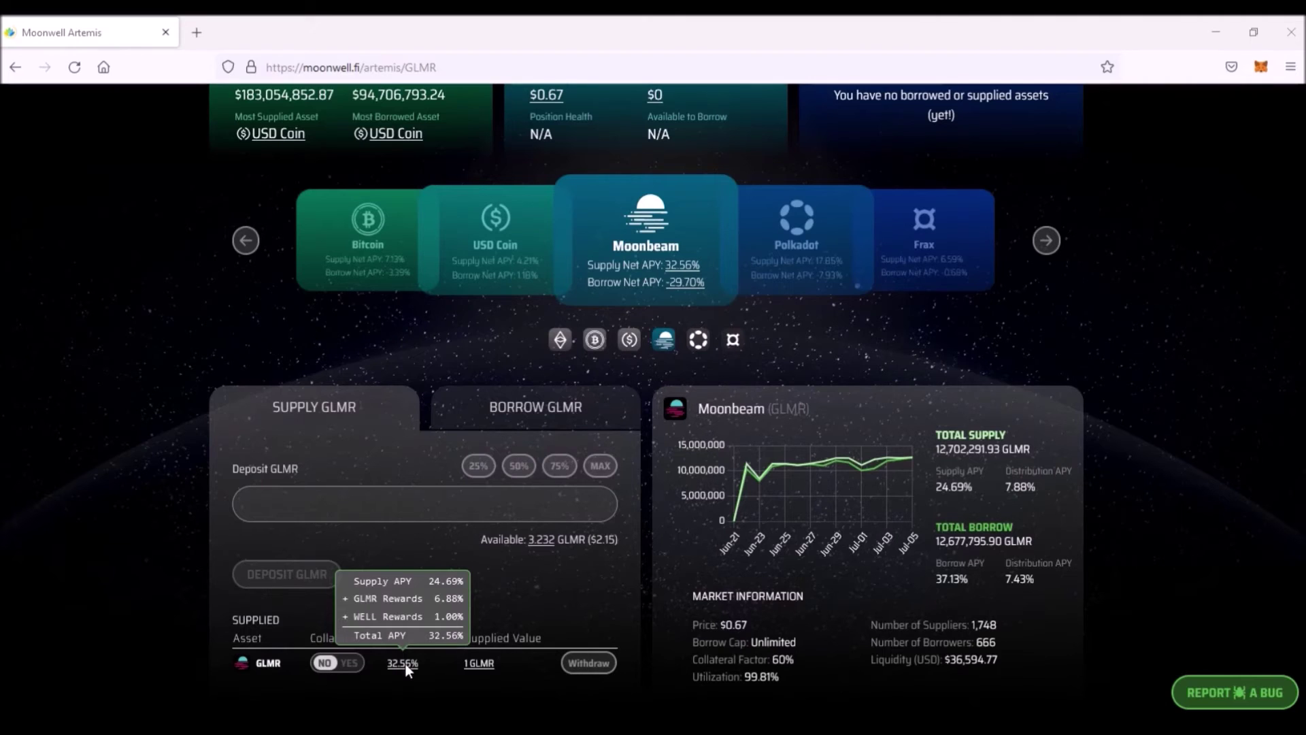
{"action": "scroll", "coordinate": [406, 663], "scroll_direction": "up", "scroll_amount": 3}
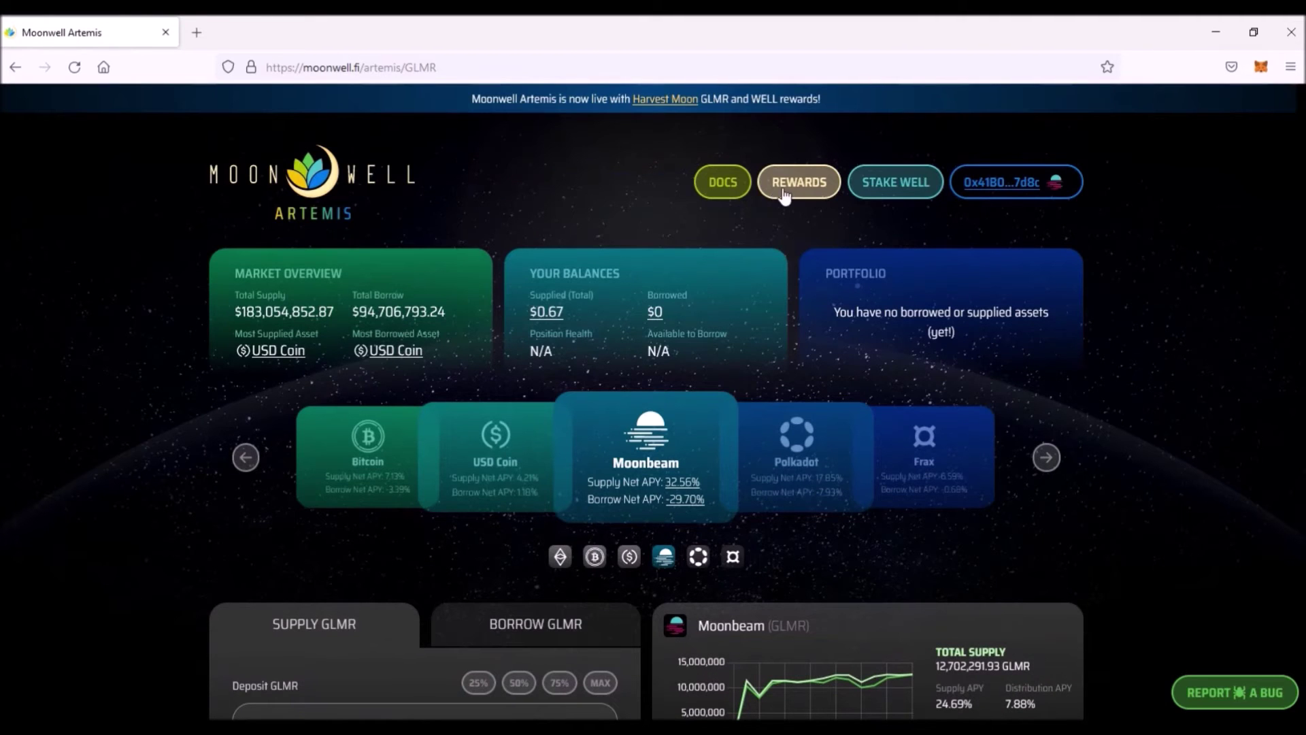
{"action": "left_click", "coordinate": [783, 187]}
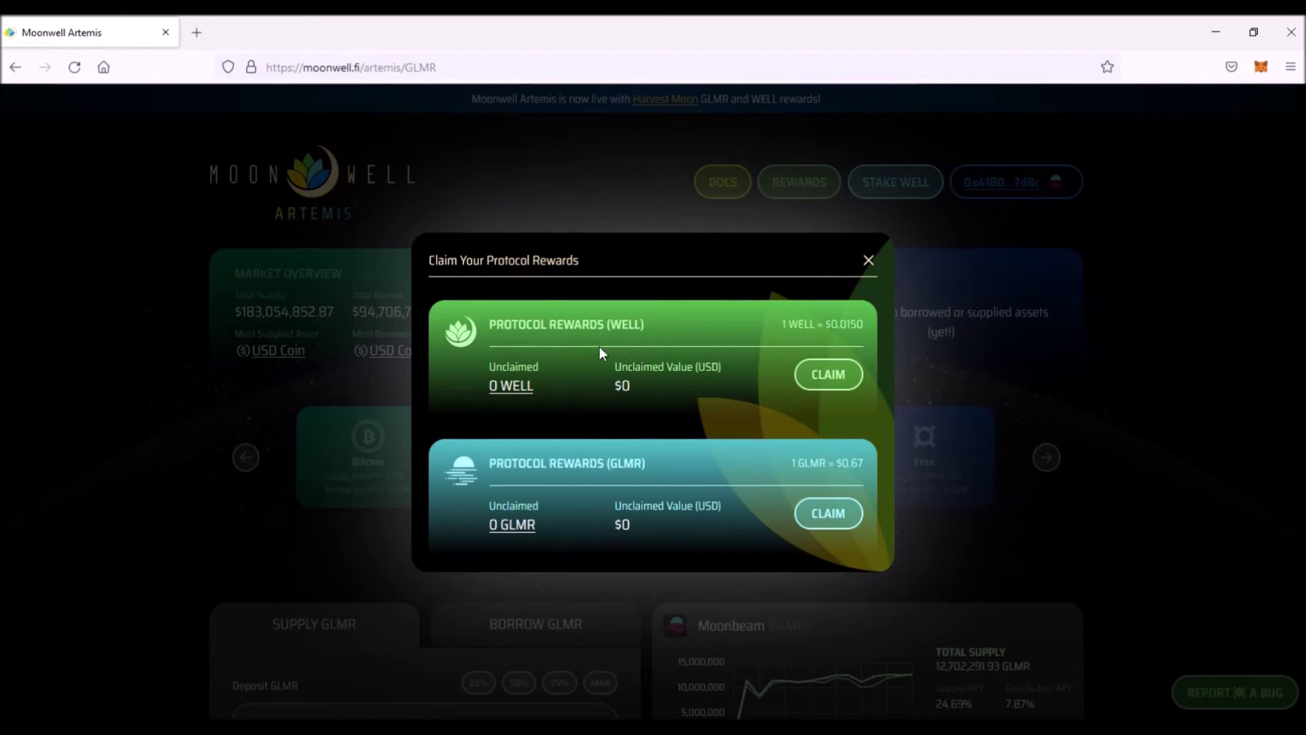
{"action": "left_click", "coordinate": [417, 604]}
{"action": "scroll", "coordinate": [417, 604], "scroll_direction": "down", "scroll_amount": 3}
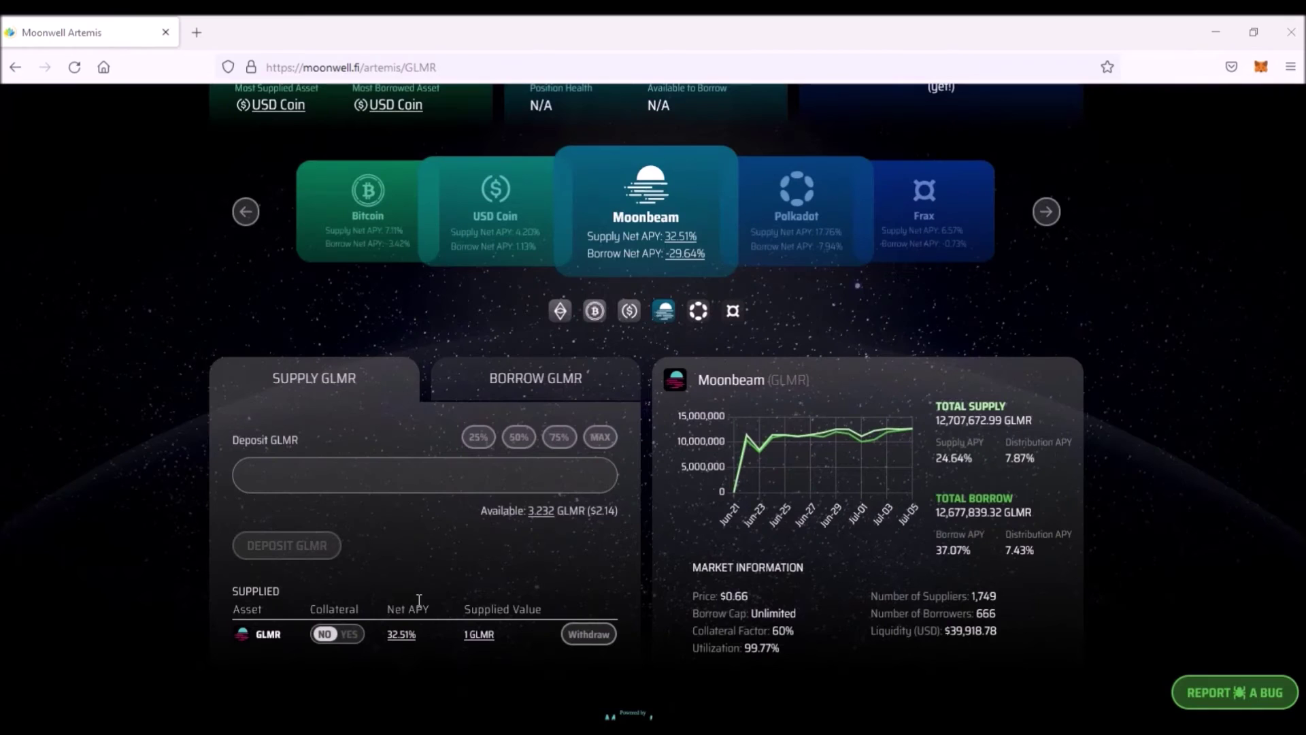
Step: Turn on GLMR as collateral to unlock $0.40 of borrowing, then open Withdraw GLMR
{"action": "left_click", "coordinate": [344, 635]}
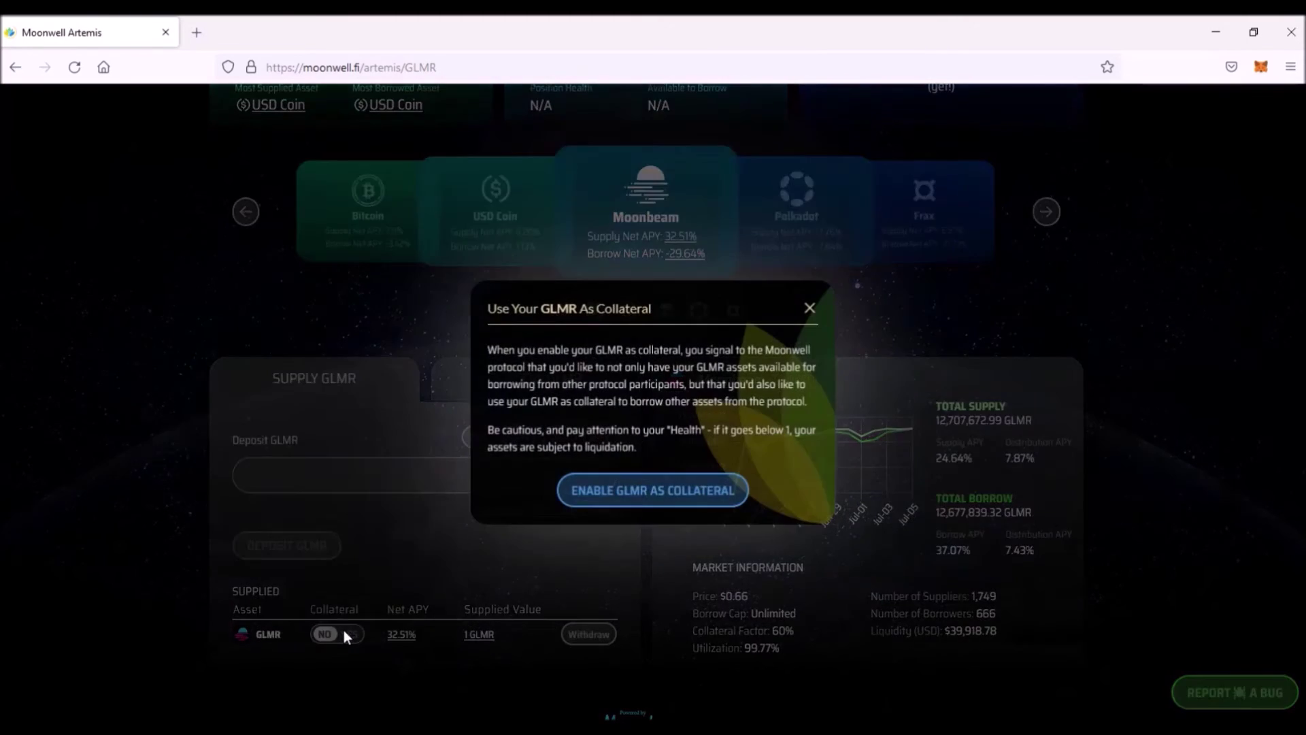
{"action": "triple_click", "coordinate": [646, 375]}
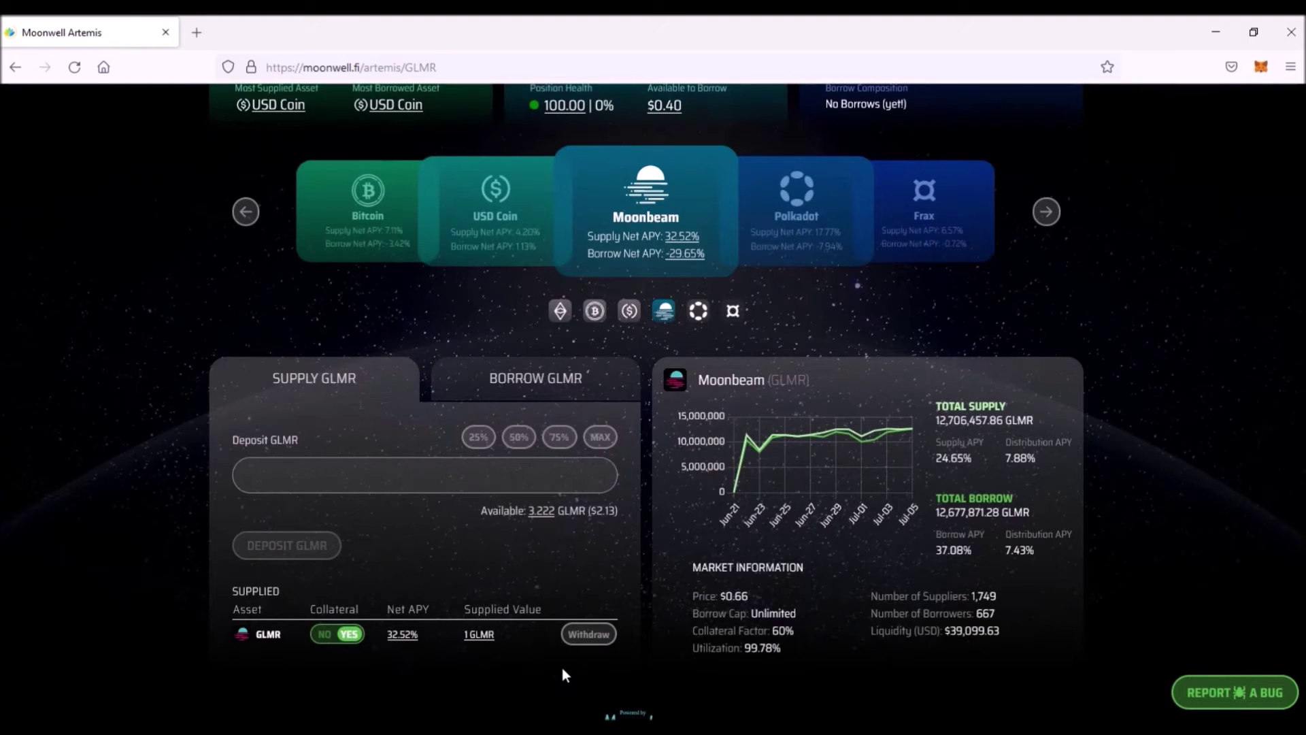
{"action": "left_click", "coordinate": [587, 634]}
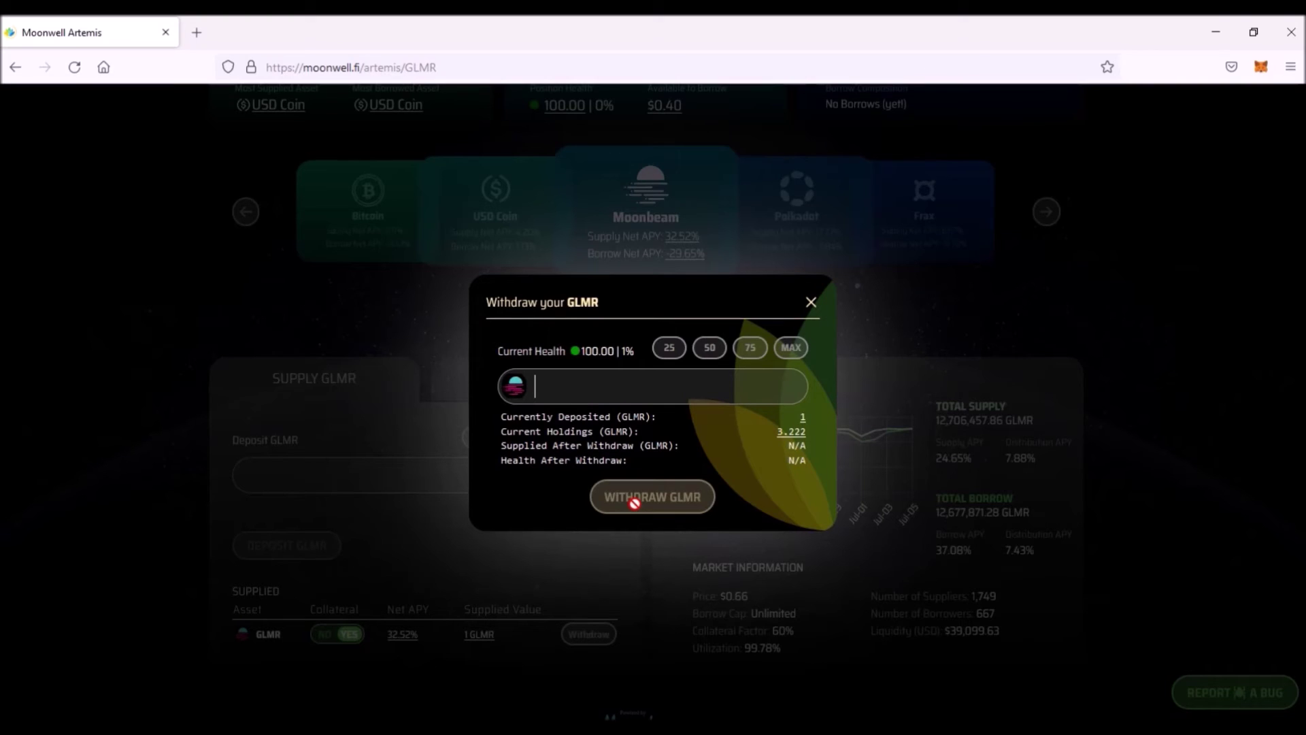
{"action": "left_click", "coordinate": [438, 453]}
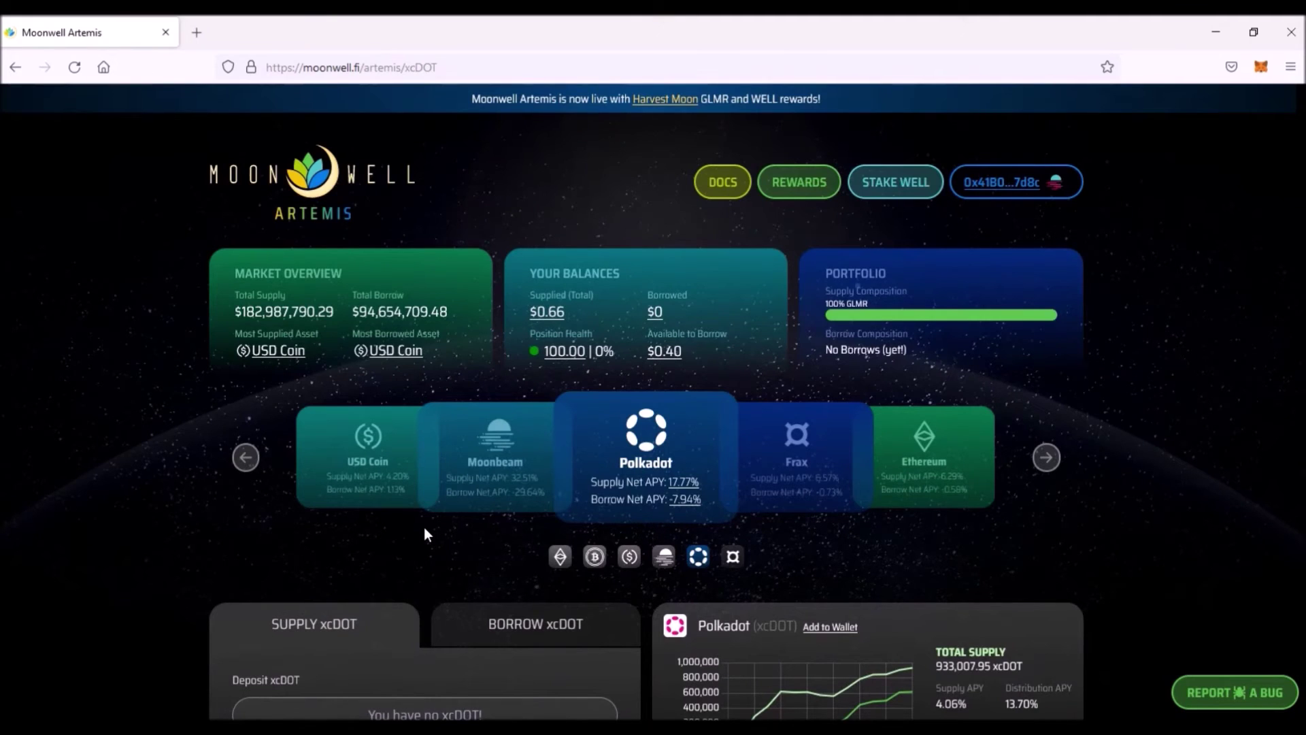
Step: Open the Borrow xcDOT form and highlight its 0.0593 xcDOT borrow limit
{"action": "scroll", "coordinate": [426, 439], "scroll_direction": "down", "scroll_amount": 3}
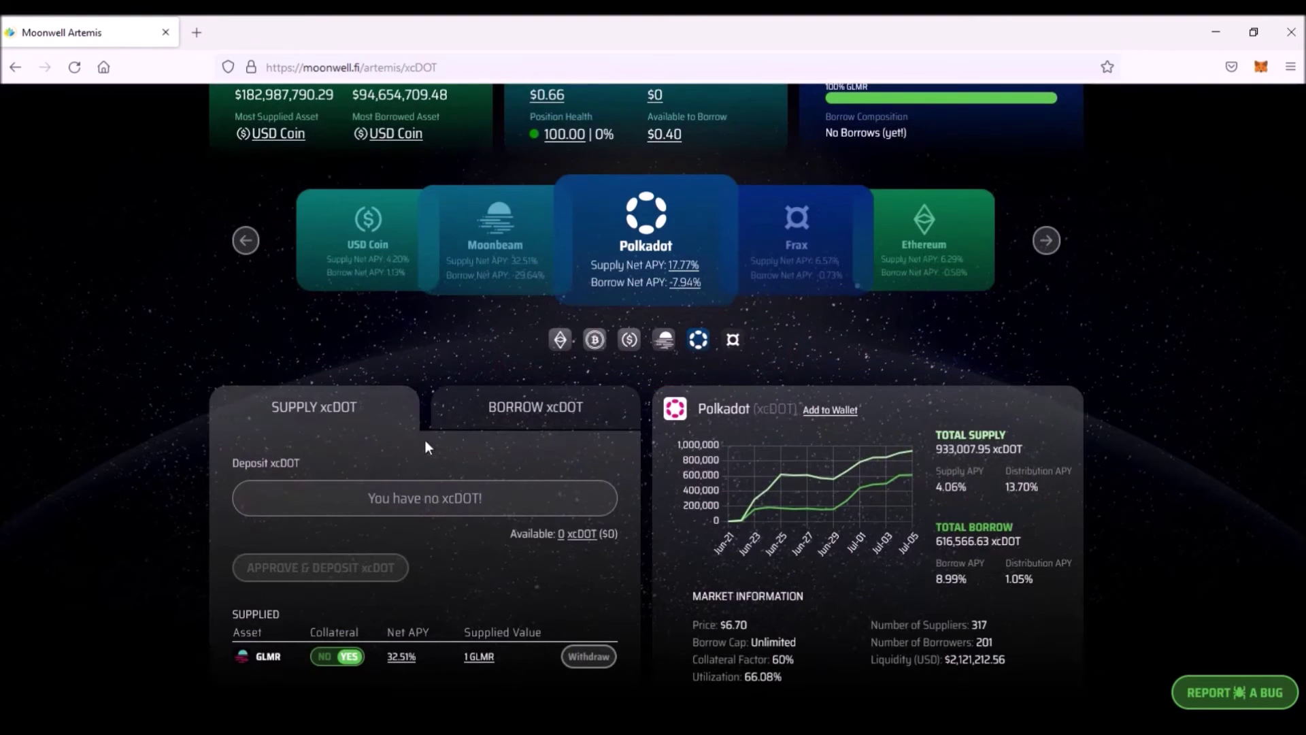
{"action": "left_click", "coordinate": [500, 430]}
{"action": "left_click_drag", "start_coordinate": [579, 535], "coordinate": [638, 530]}
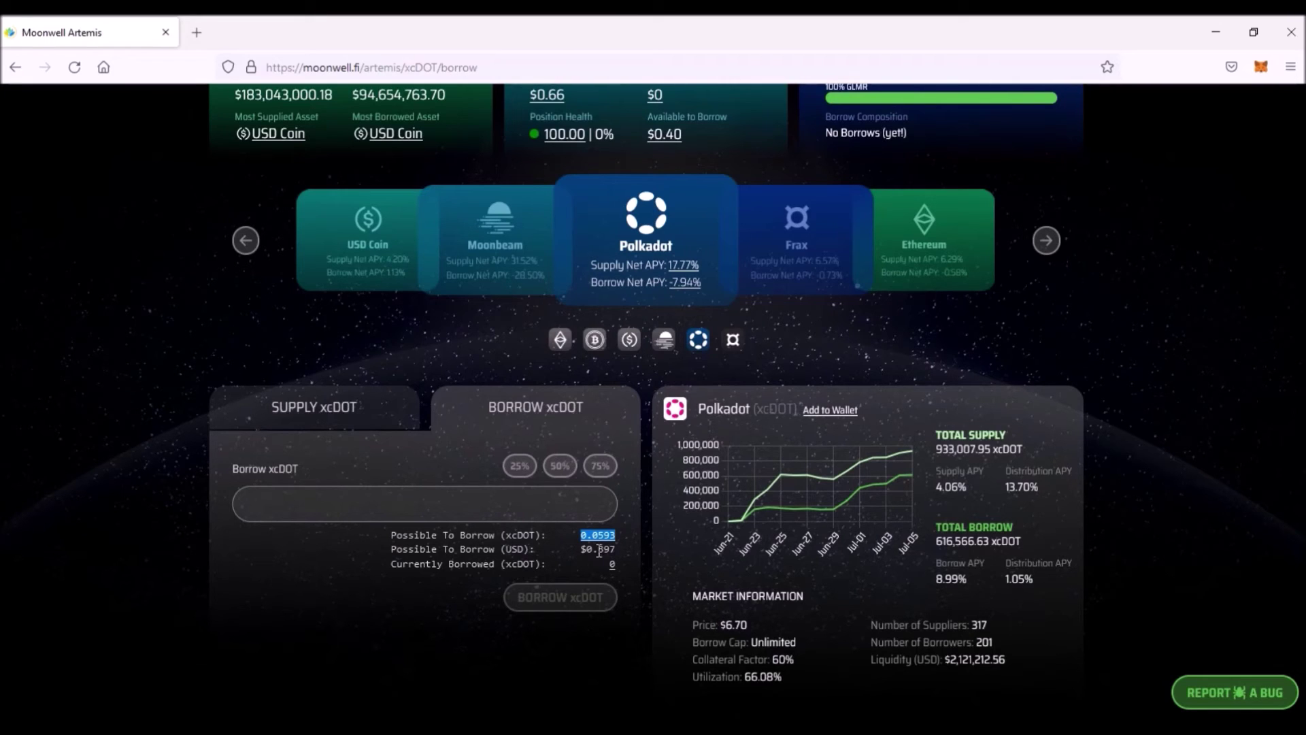
{"action": "left_click", "coordinate": [487, 462]}
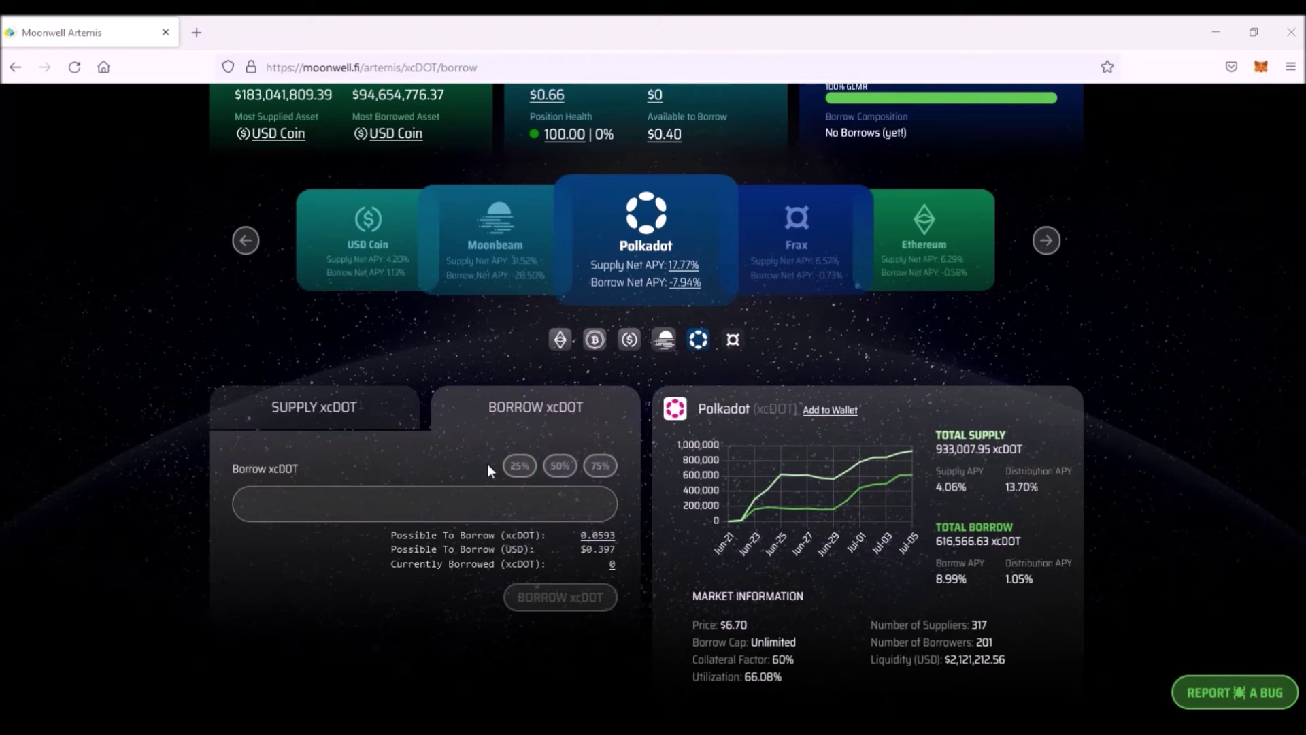
Step: Try the 25%, 50% and 75% borrow amounts and compare the projected health
{"action": "left_click", "coordinate": [519, 466]}
{"action": "left_click", "coordinate": [558, 473]}
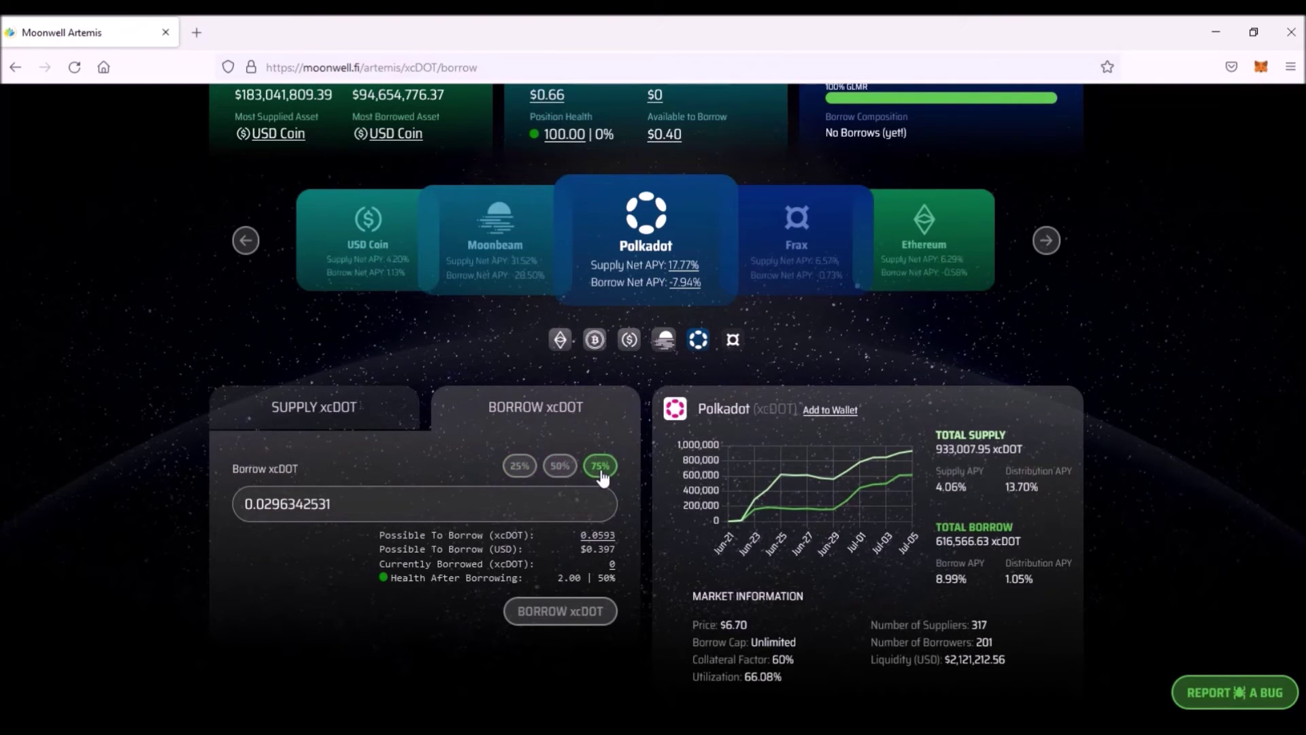
{"action": "left_click", "coordinate": [601, 469]}
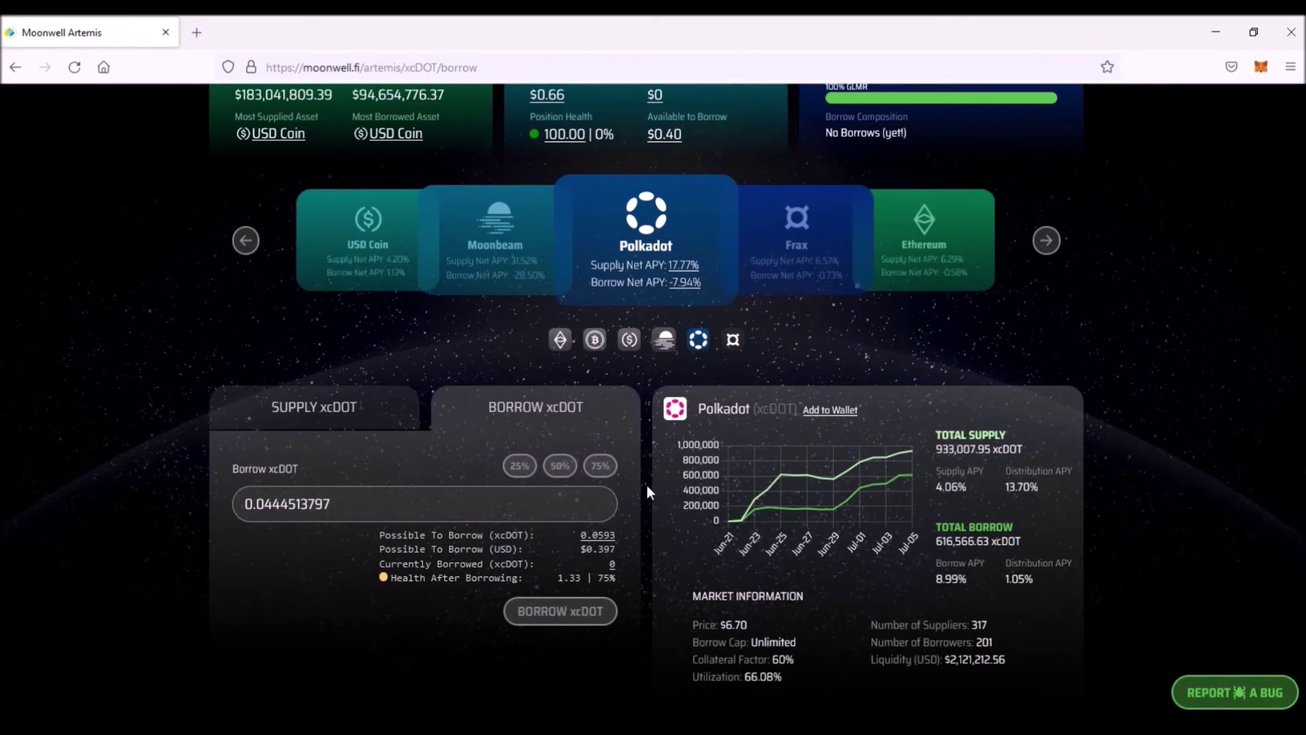
{"action": "left_click", "coordinate": [519, 465]}
{"action": "triple_click", "coordinate": [431, 587]}
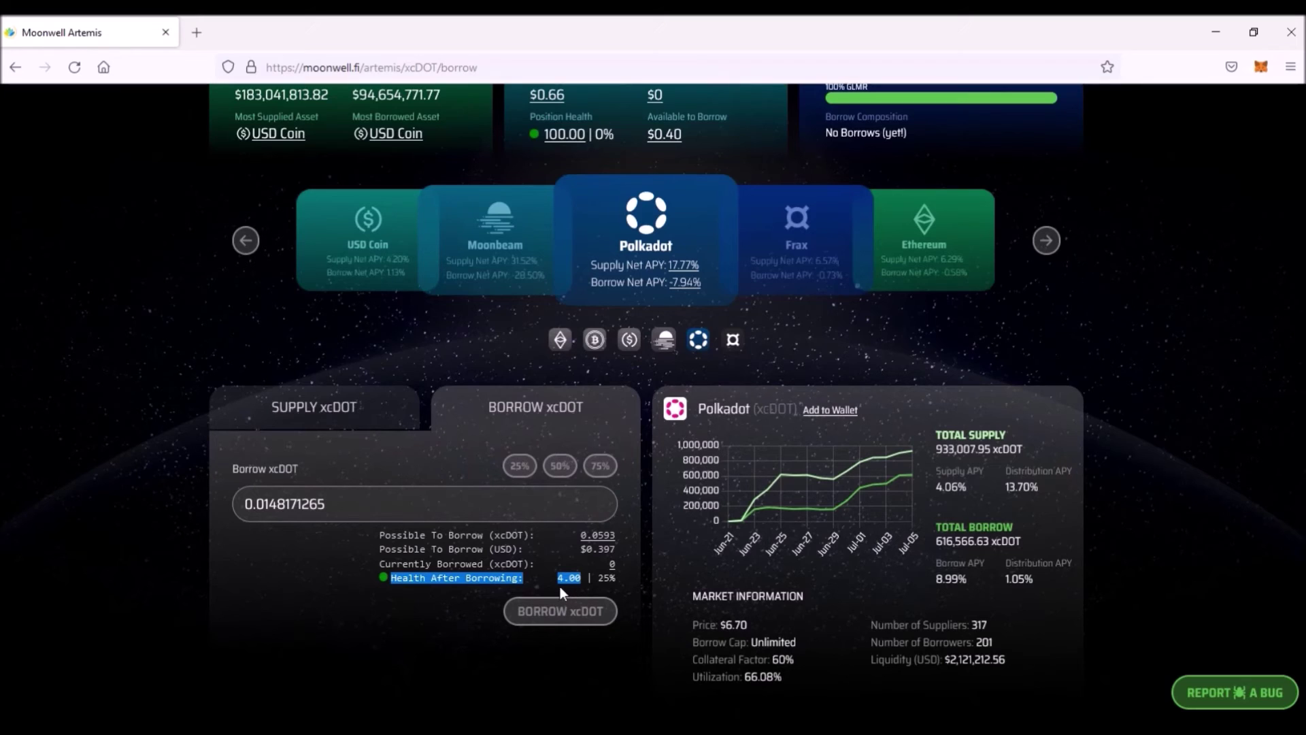
{"action": "left_click", "coordinate": [507, 472]}
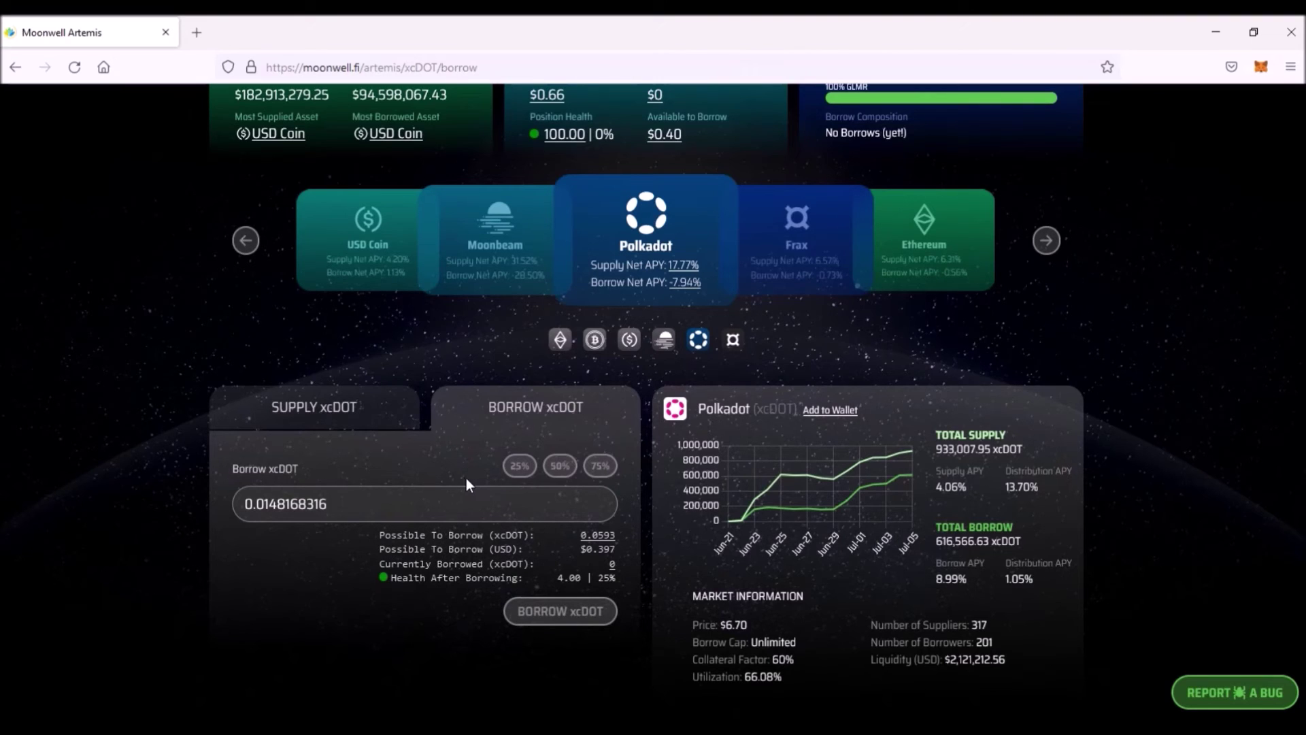
{"action": "left_click", "coordinate": [607, 475]}
Step: Edit the borrow amount to 0.05 xcDOT, projecting health of 1.18 at 85%
{"action": "left_click_drag", "start_coordinate": [581, 577], "coordinate": [556, 576]}
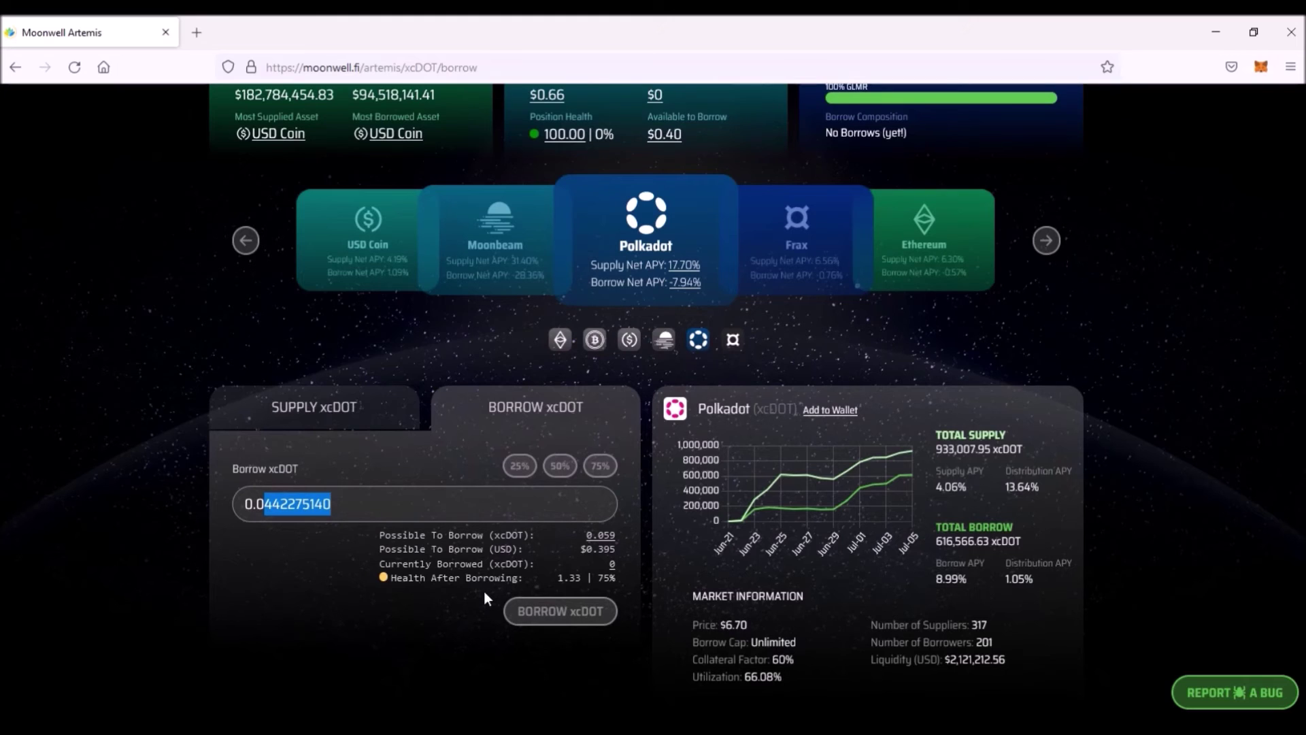
{"action": "type", "text": "5"}
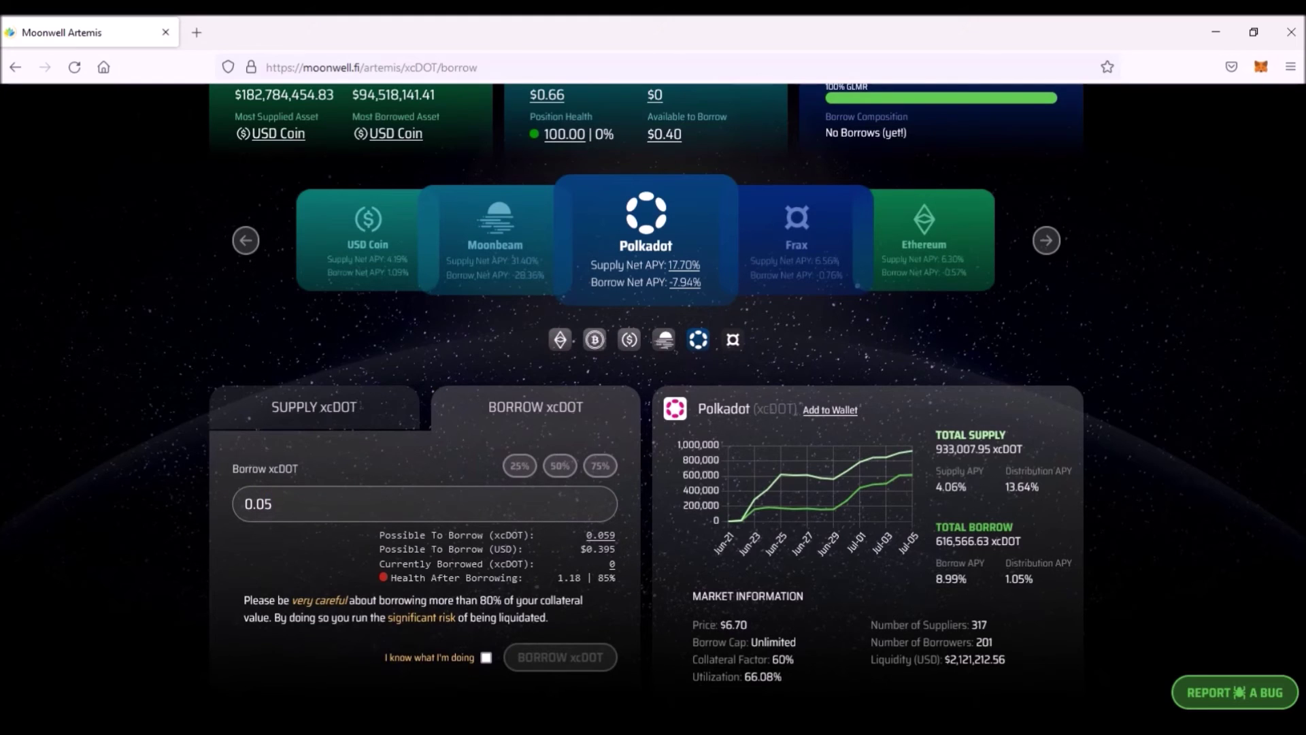
{"action": "double_click", "coordinate": [561, 583]}
{"action": "left_click", "coordinate": [481, 474]}
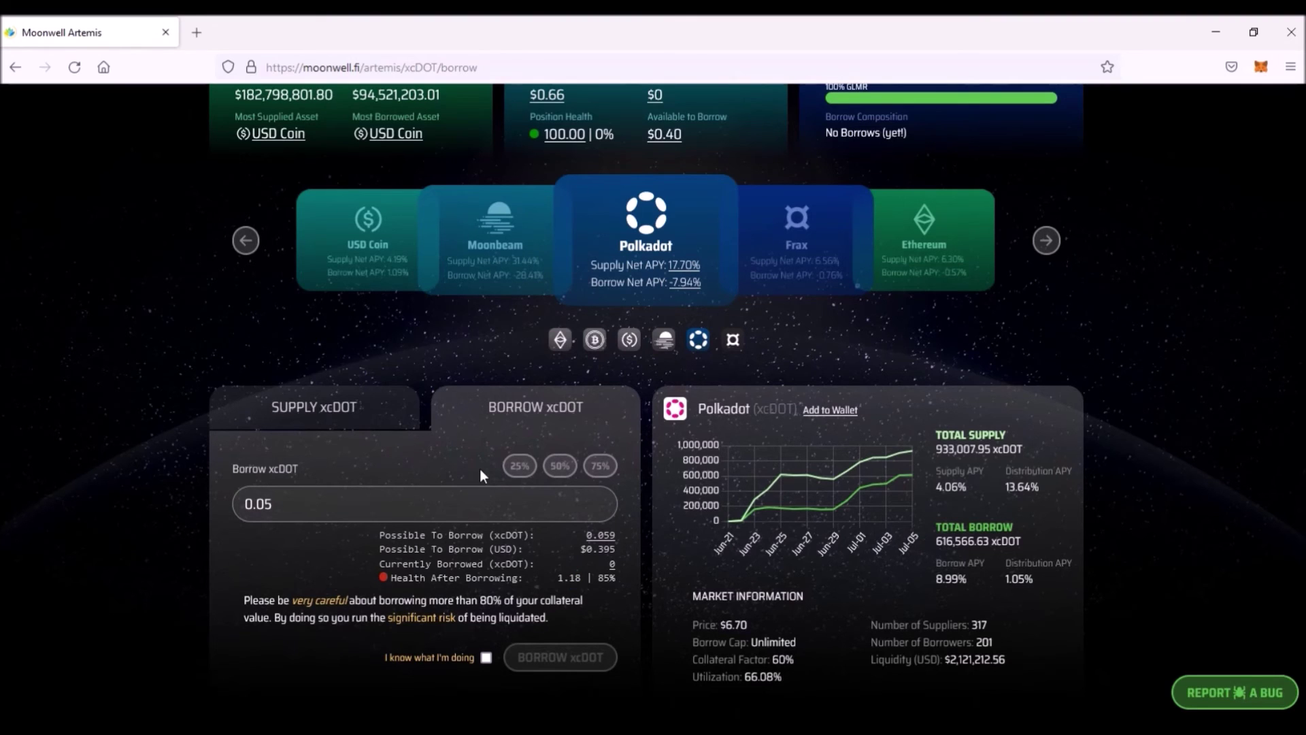
Step: Borrow 25% of the limit (about 0.0147 xcDOT) and check the −7.94% net APY
{"action": "left_click", "coordinate": [519, 465]}
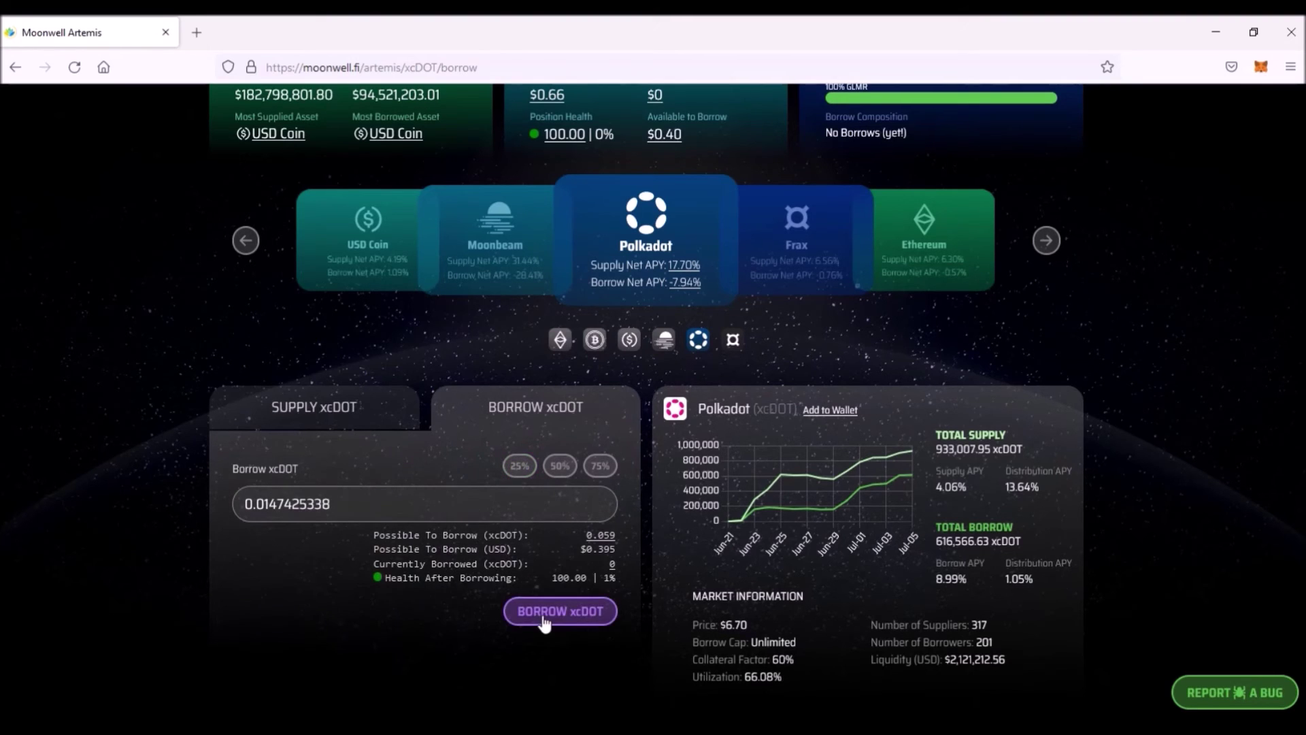
{"action": "left_click", "coordinate": [543, 616]}
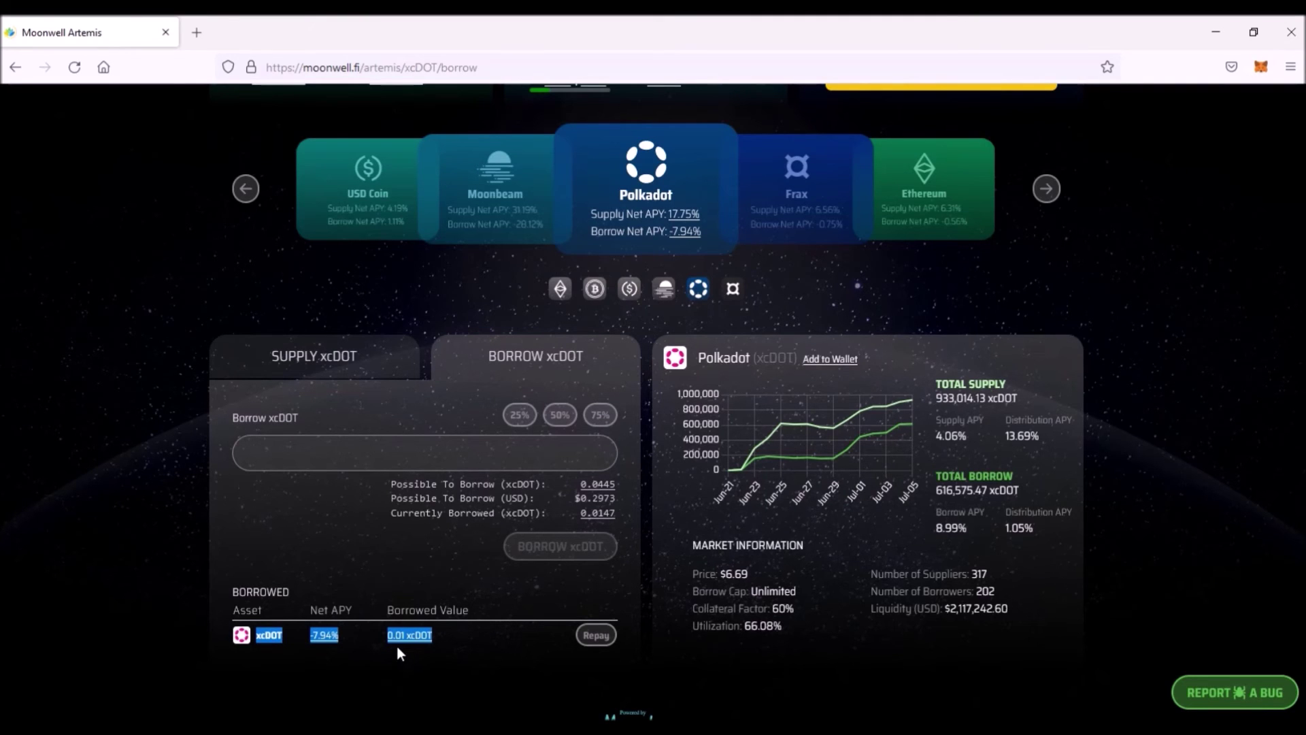
{"action": "left_click", "coordinate": [436, 652]}
{"action": "mouse_move", "coordinate": [329, 640]}
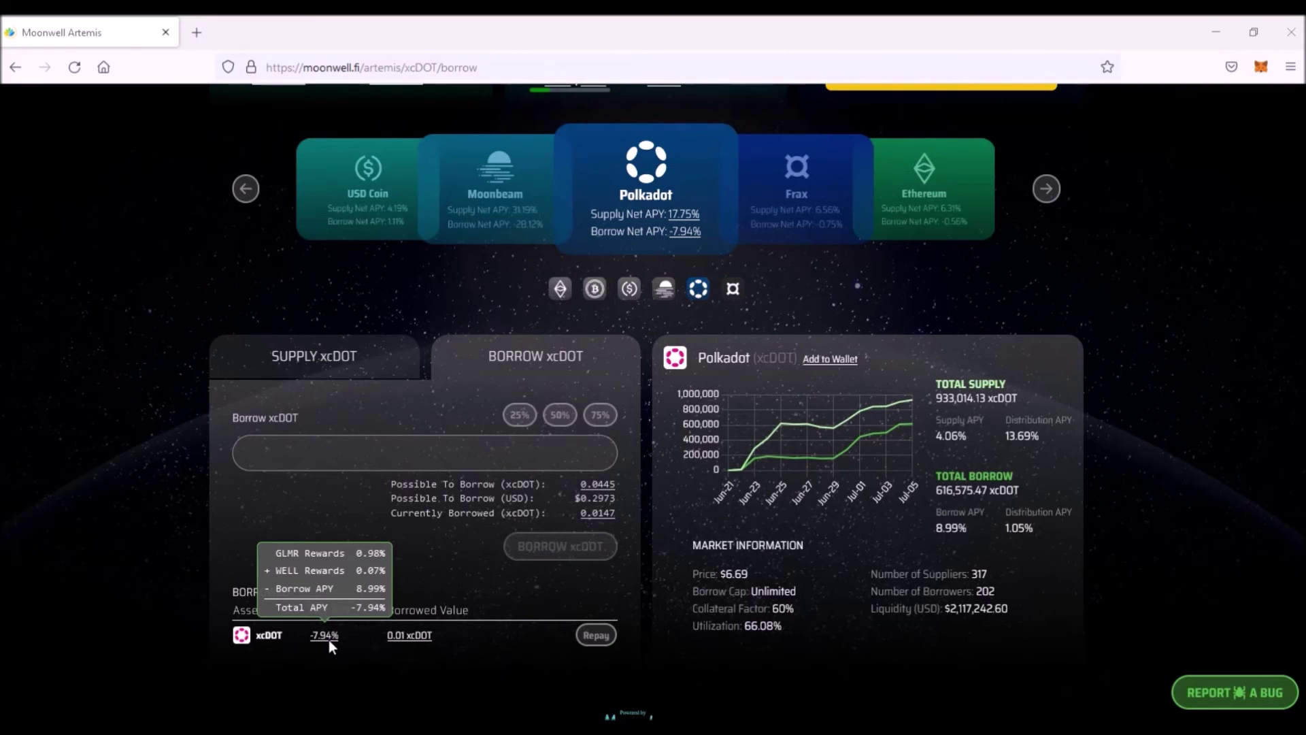
{"action": "scroll", "coordinate": [483, 545], "scroll_direction": "down", "scroll_amount": 2}
{"action": "scroll", "coordinate": [483, 546], "scroll_direction": "up", "scroll_amount": 6}
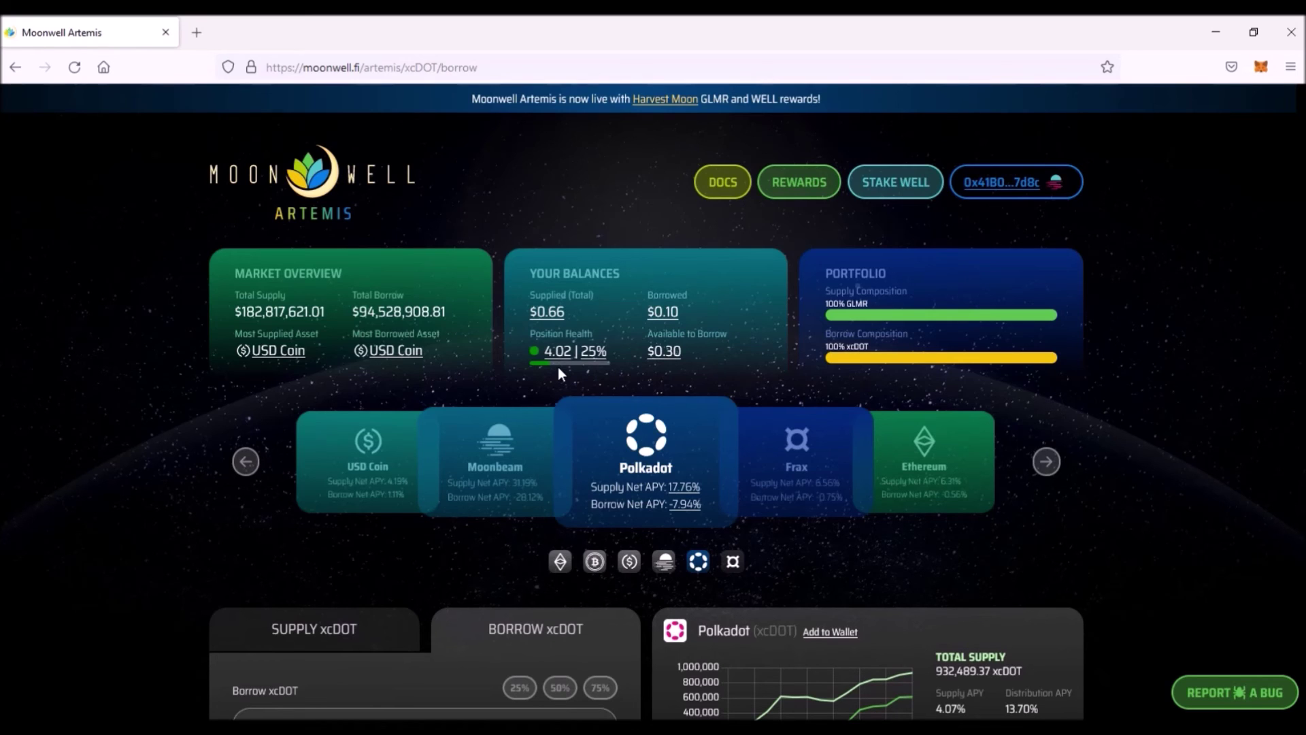
{"action": "mouse_move", "coordinate": [564, 360]}
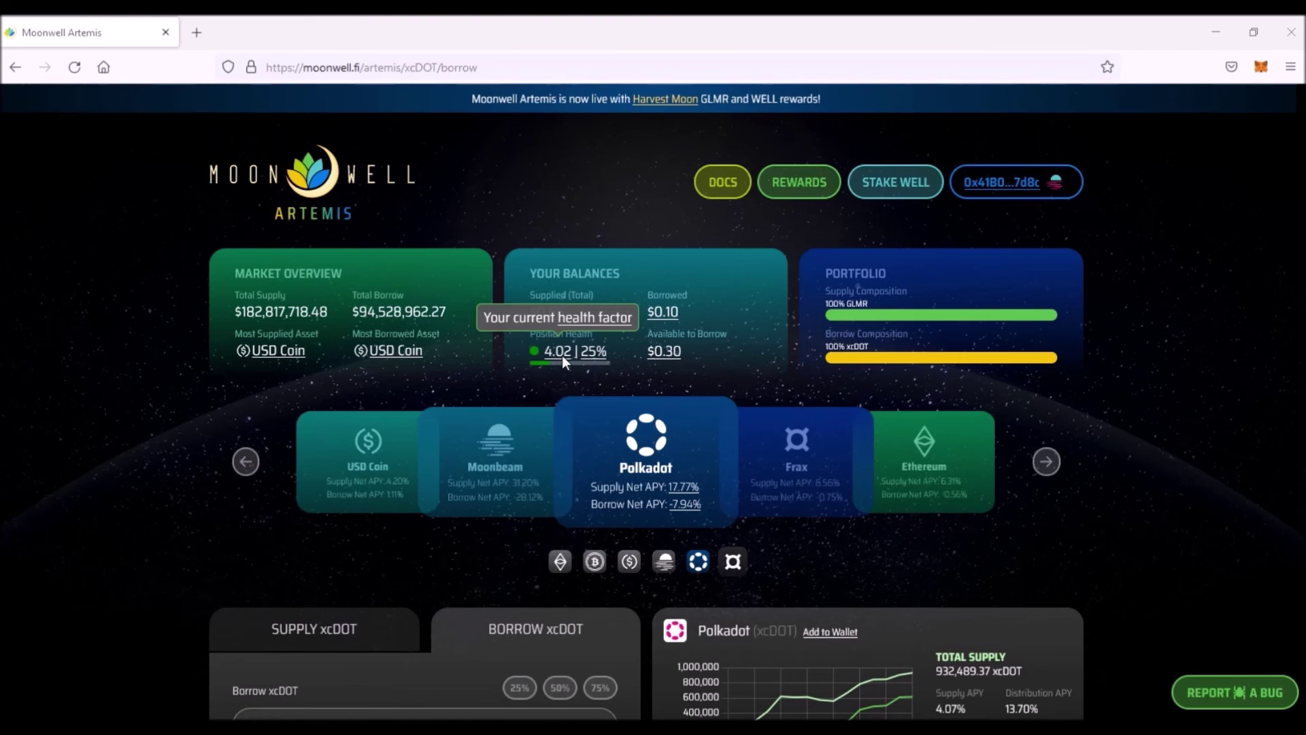
{"action": "scroll", "coordinate": [583, 669], "scroll_direction": "down", "scroll_amount": 4}
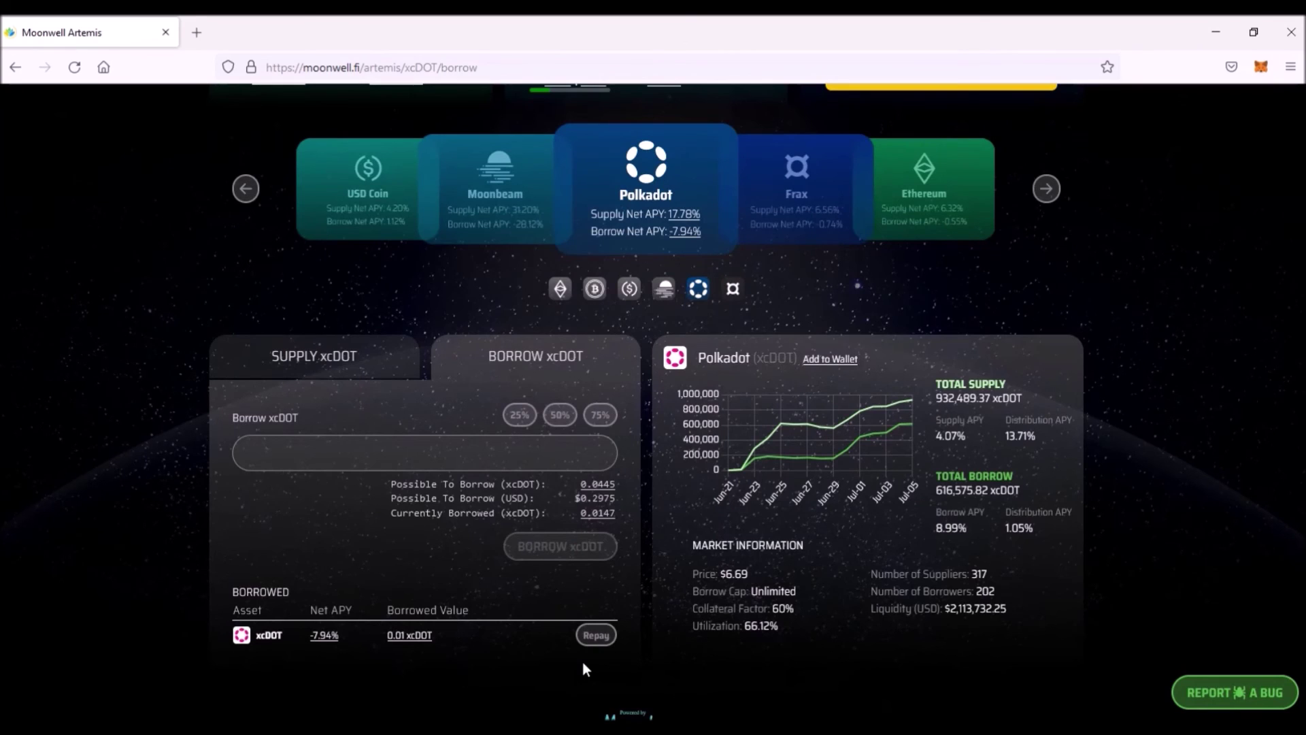
{"action": "left_click", "coordinate": [596, 637]}
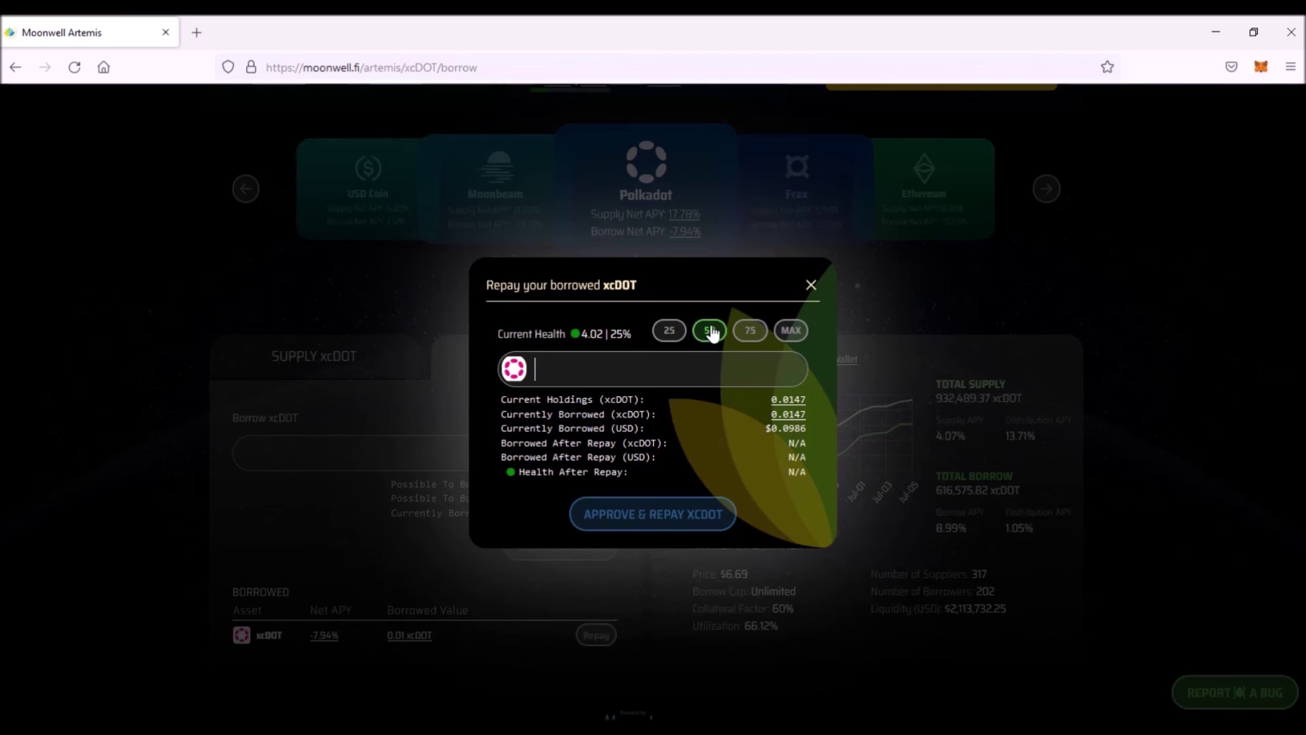
{"action": "left_click", "coordinate": [790, 330]}
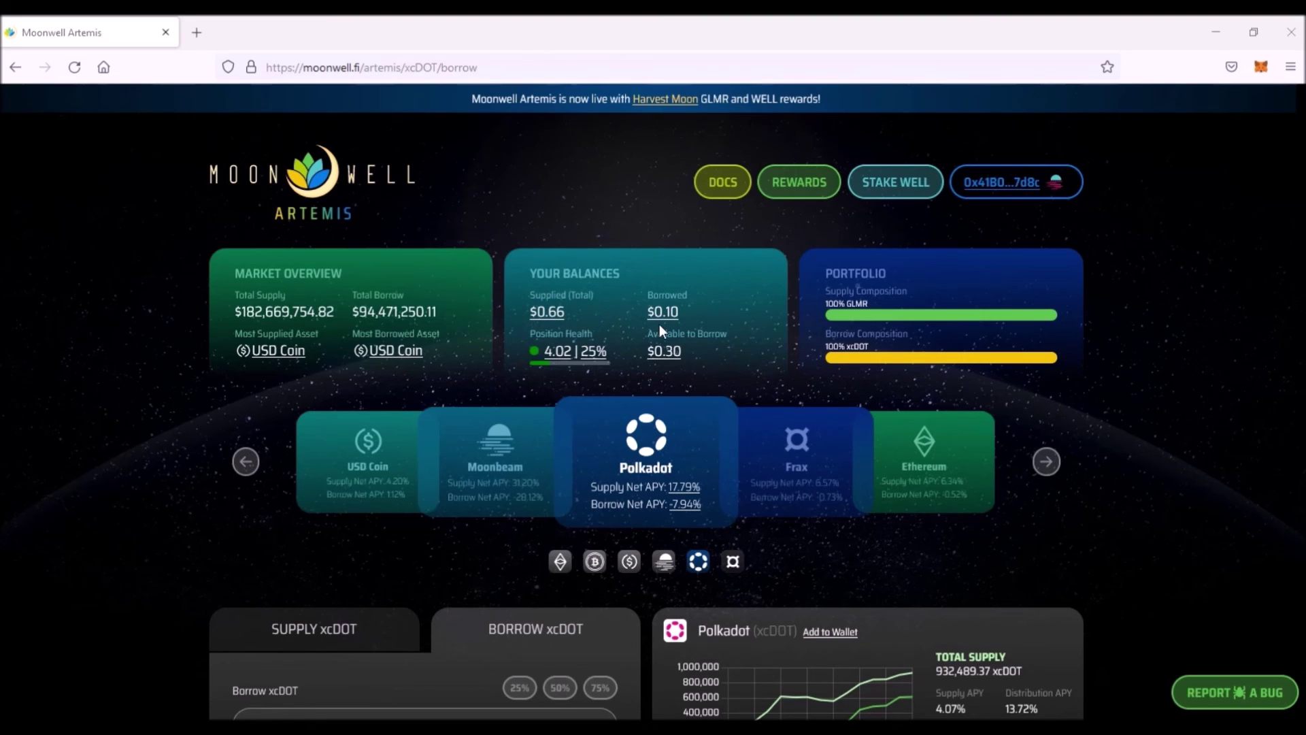
{"action": "left_click_drag", "start_coordinate": [610, 351], "coordinate": [560, 368]}
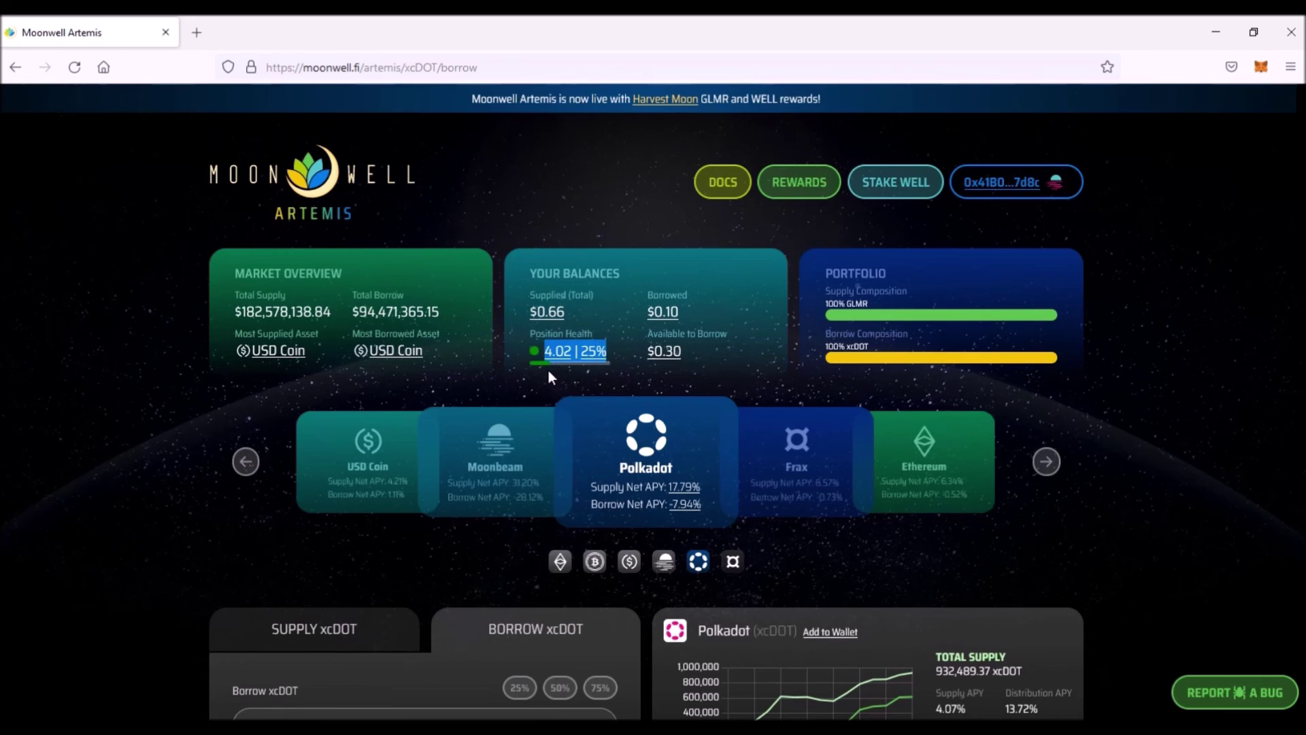
{"action": "left_click", "coordinate": [683, 351]}
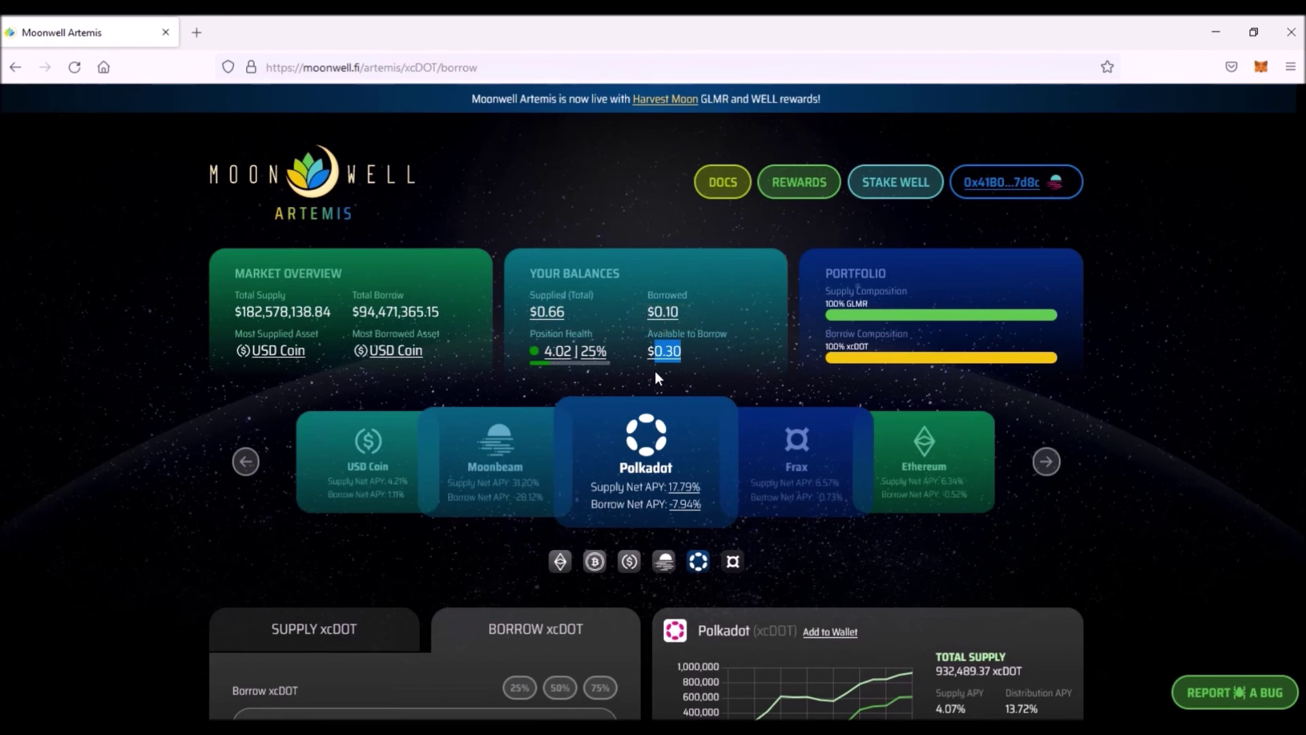
{"action": "left_click", "coordinate": [883, 229]}
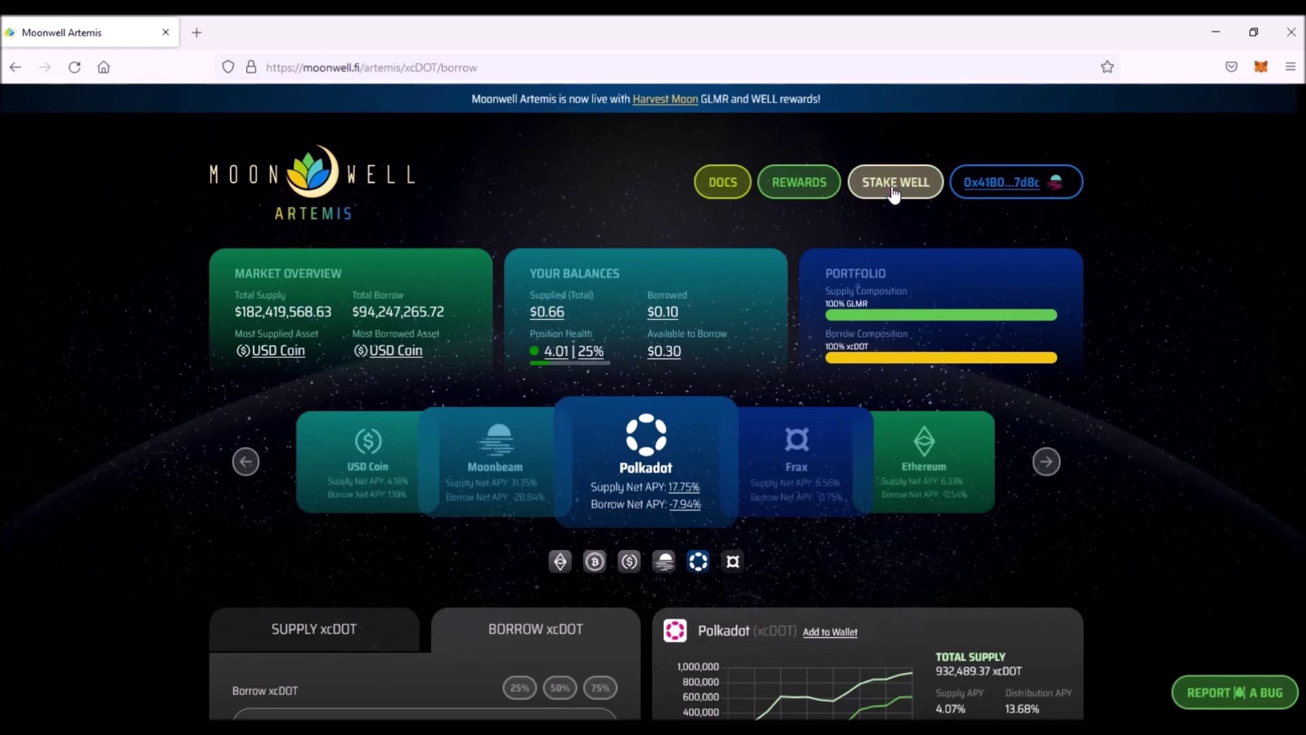
{"action": "left_click", "coordinate": [883, 189]}
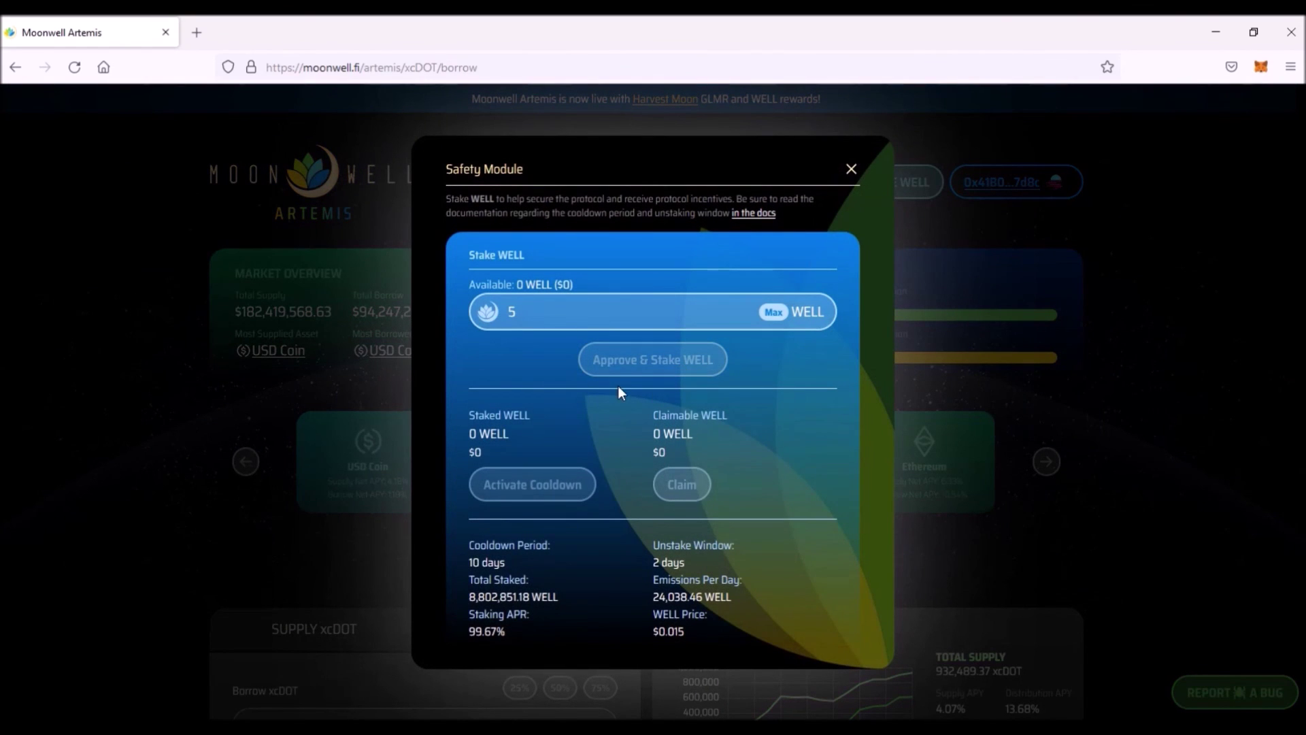
Step: In the WELL stake form, highlight the 99.67% staking APR and 24,038.46 WELL daily emissions
{"action": "left_click", "coordinate": [537, 309]}
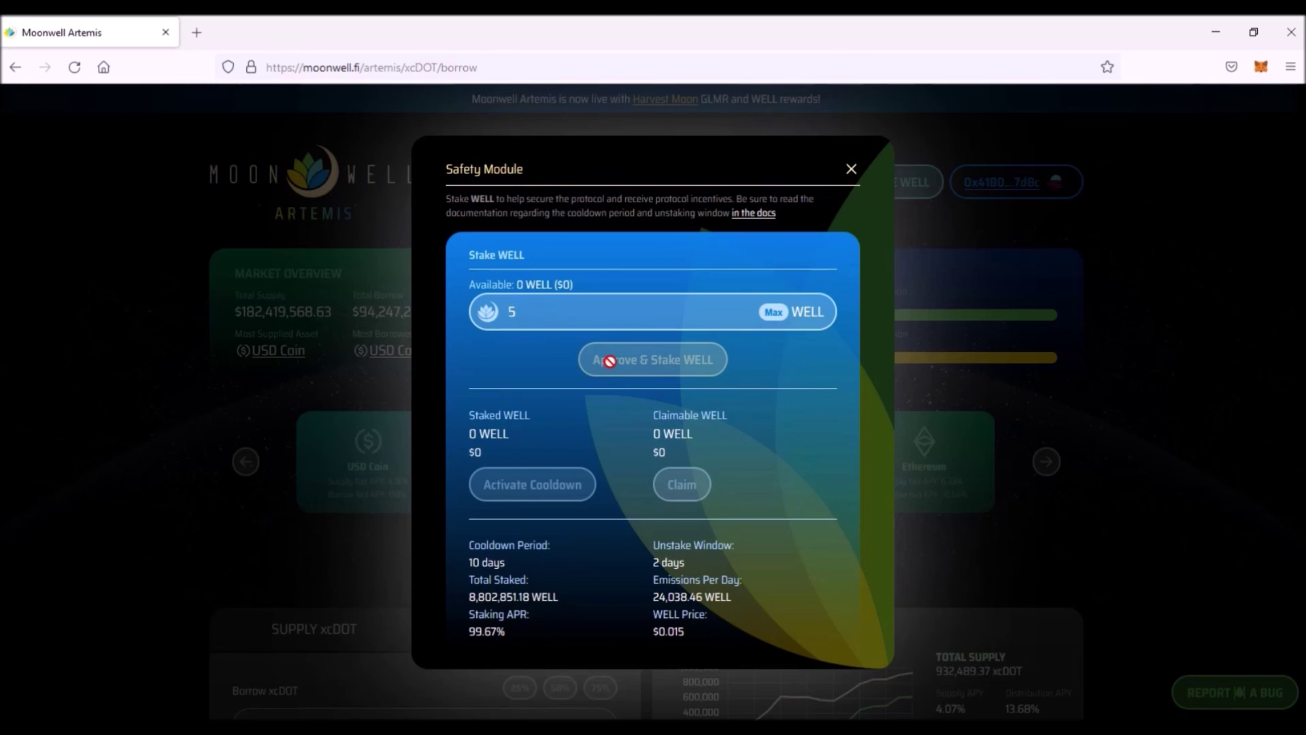
{"action": "left_click_drag", "start_coordinate": [506, 636], "coordinate": [454, 625]}
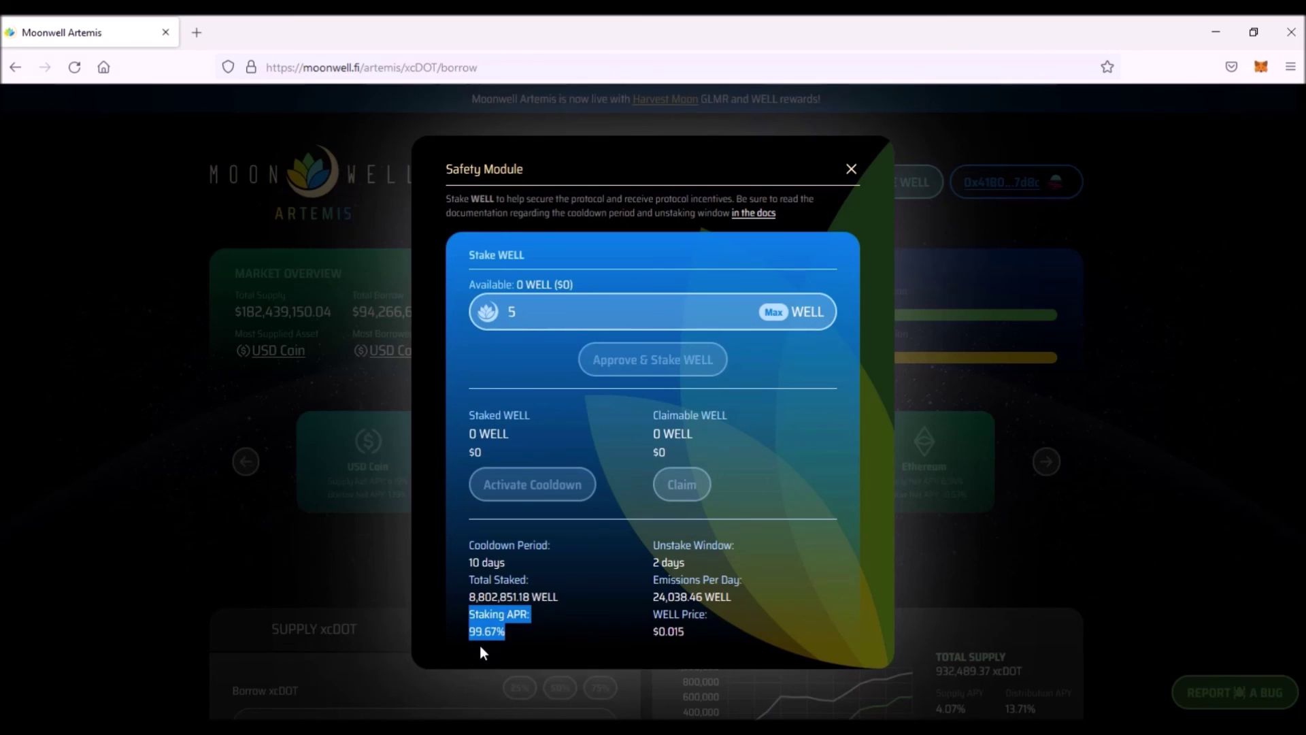
{"action": "left_click_drag", "start_coordinate": [651, 577], "coordinate": [740, 599]}
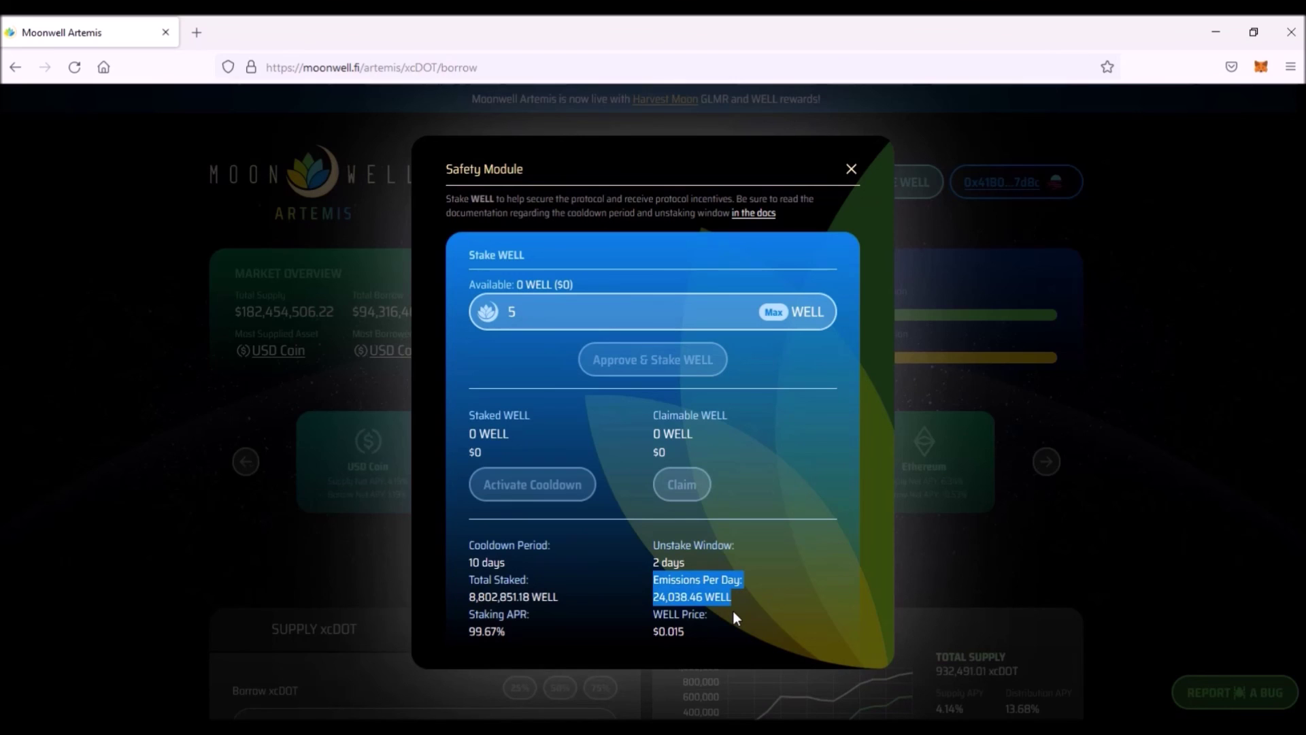
{"action": "left_click", "coordinate": [733, 610]}
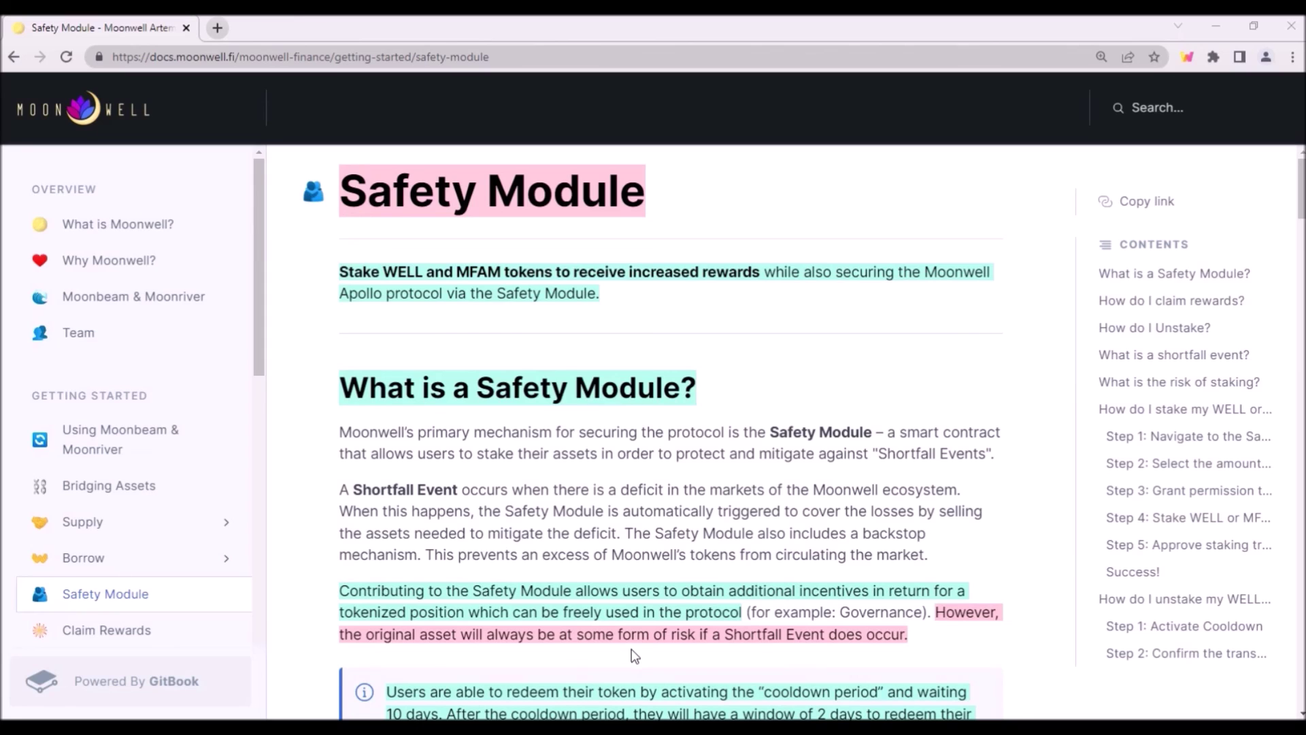
Step: Scroll the Safety Module docs page down to 'What is a shortfall event?'
{"action": "scroll", "coordinate": [314, 250], "scroll_direction": "down", "scroll_amount": 20}
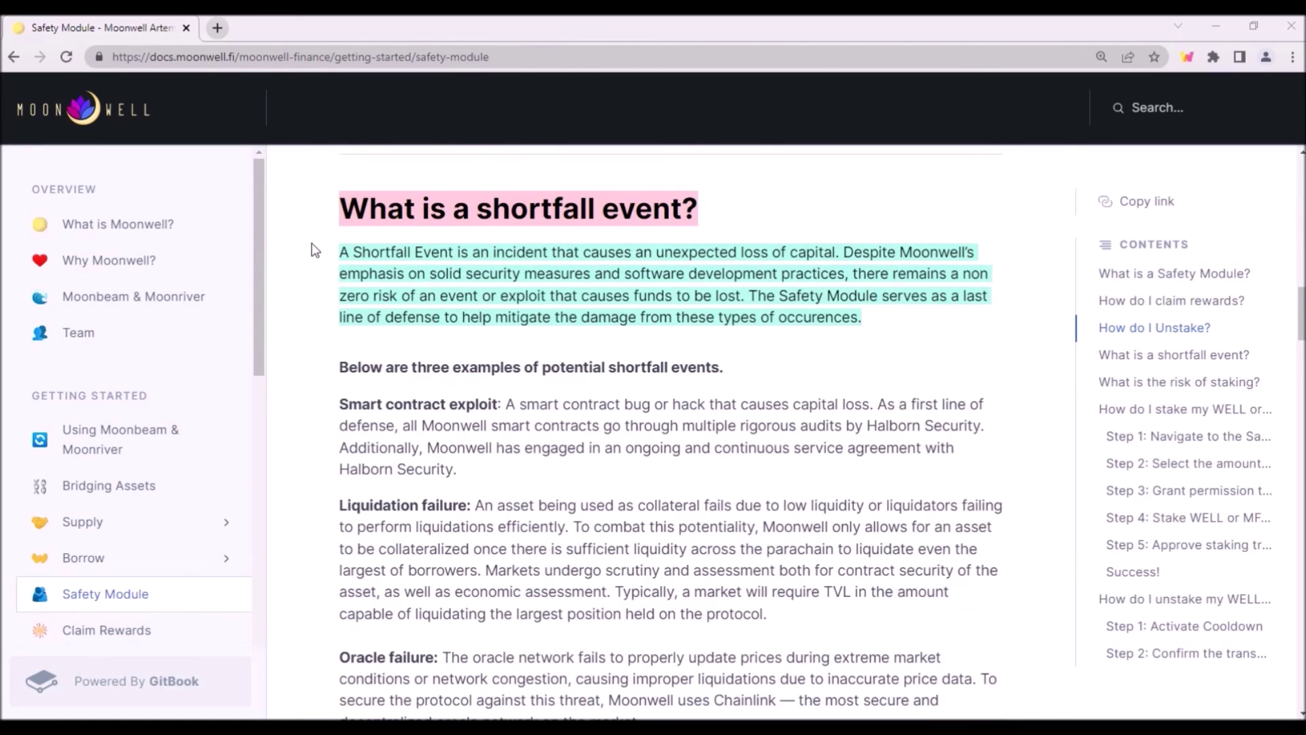